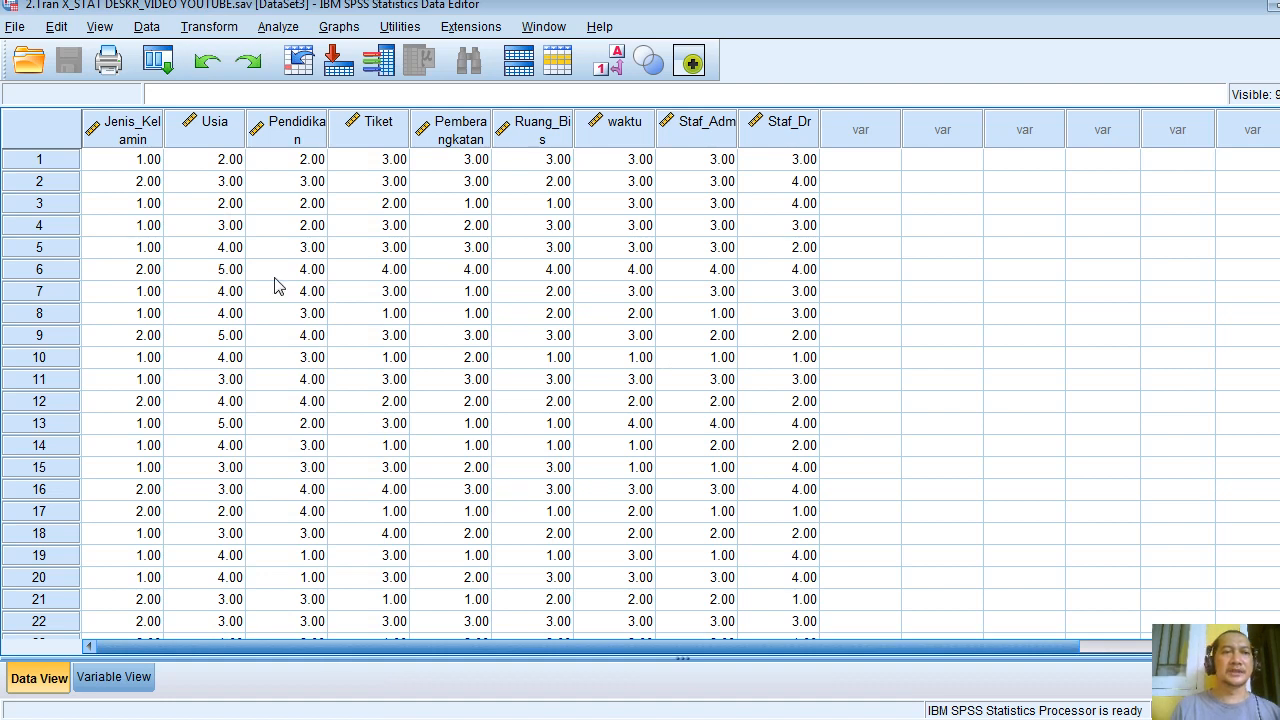
Widen the Jenis_Kelamin, Pendidikan and Staf_Dr columns of the data grid so their headers have more room
{"action": "left_click_drag", "start_coordinate": [163, 135], "coordinate": [199, 131]}
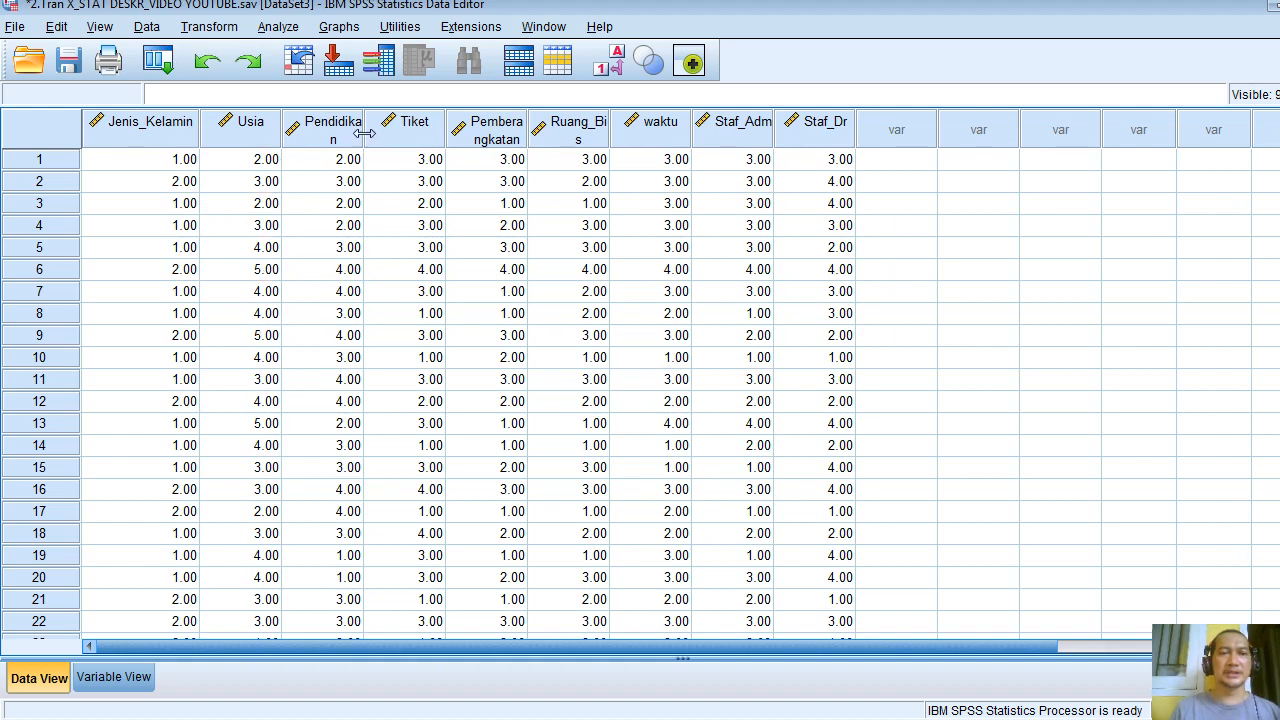
{"action": "left_click_drag", "start_coordinate": [361, 134], "coordinate": [391, 135]}
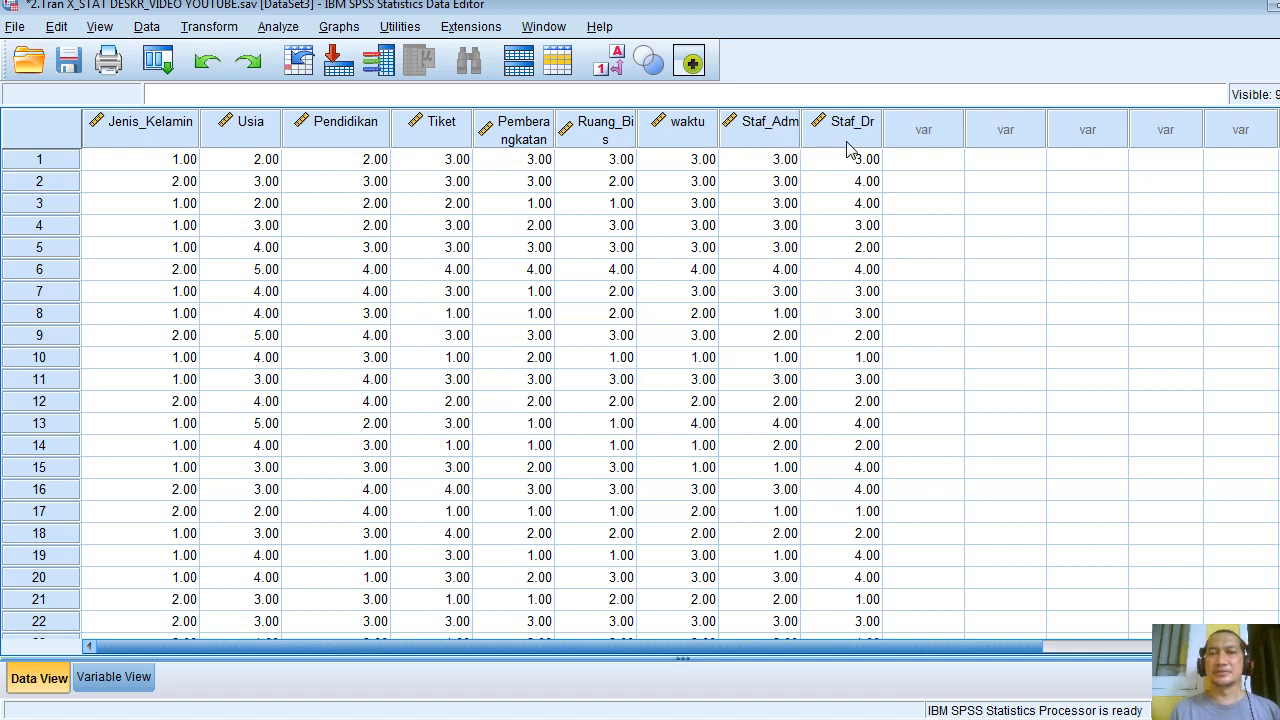
{"action": "left_click_drag", "start_coordinate": [882, 139], "coordinate": [927, 131]}
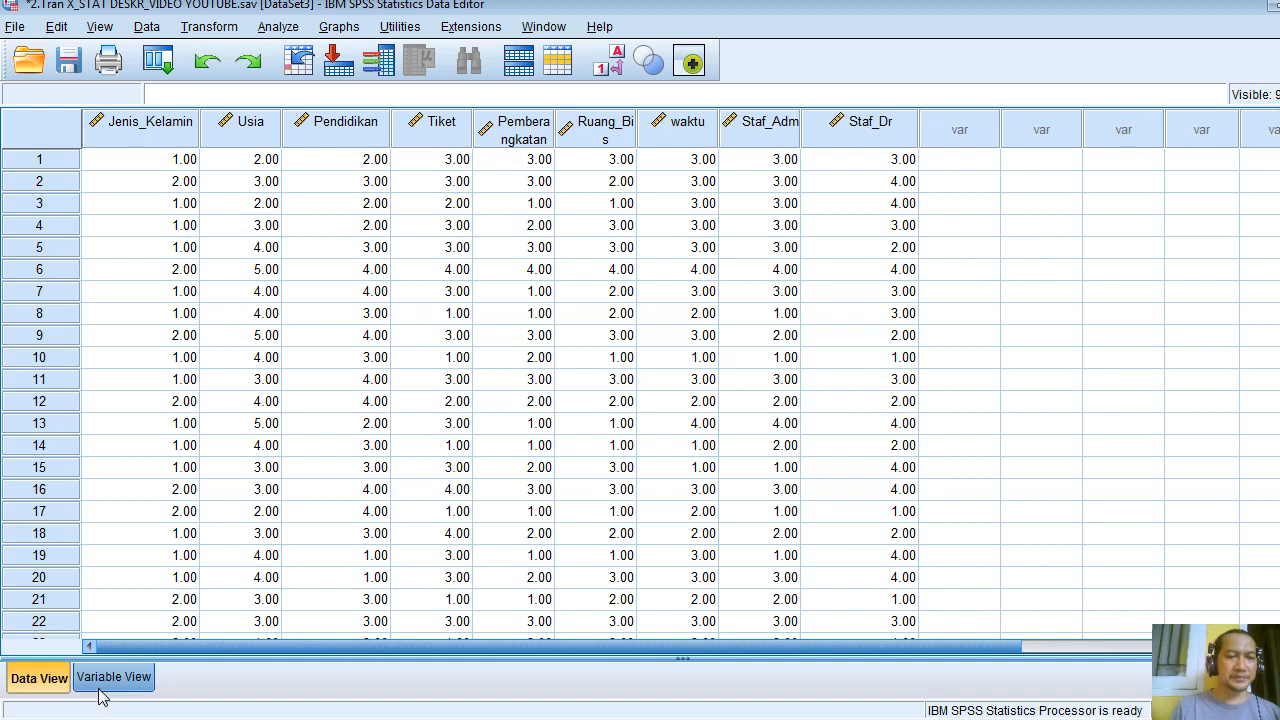
Show the variable definitions and rename the first variable as Jenis_kelamin
{"action": "left_click", "coordinate": [100, 680]}
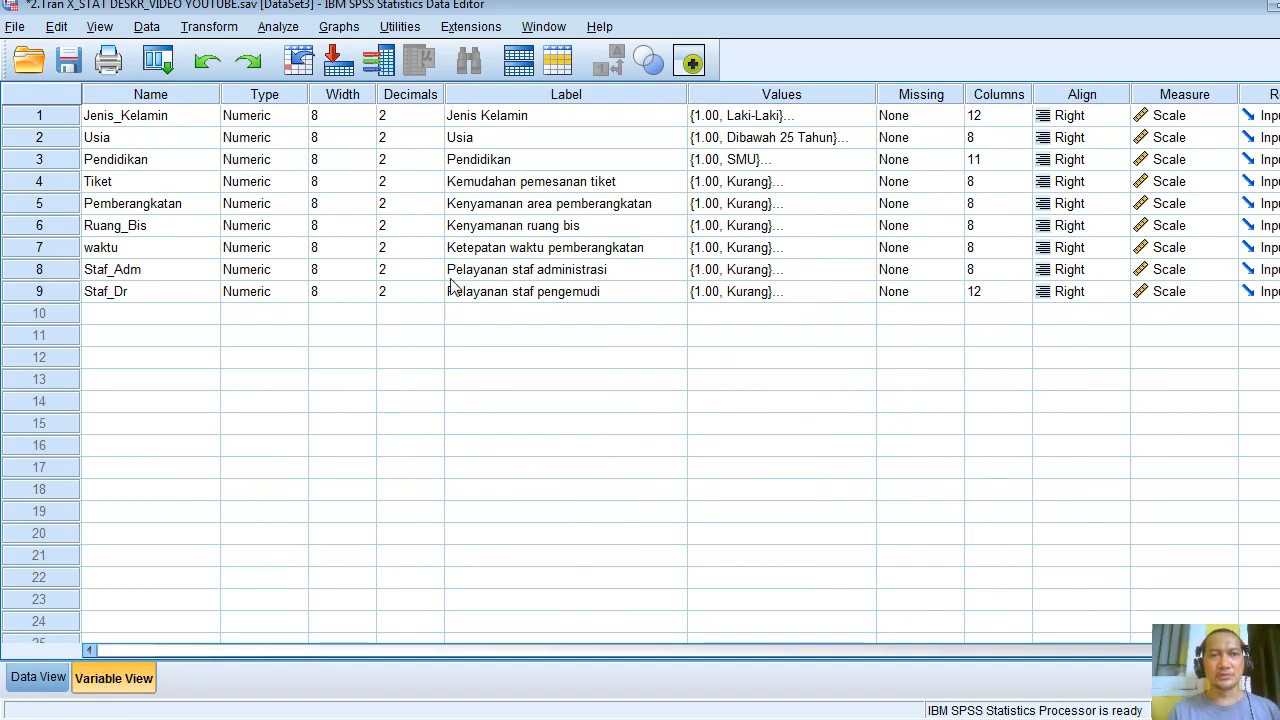
{"action": "left_click", "coordinate": [175, 121]}
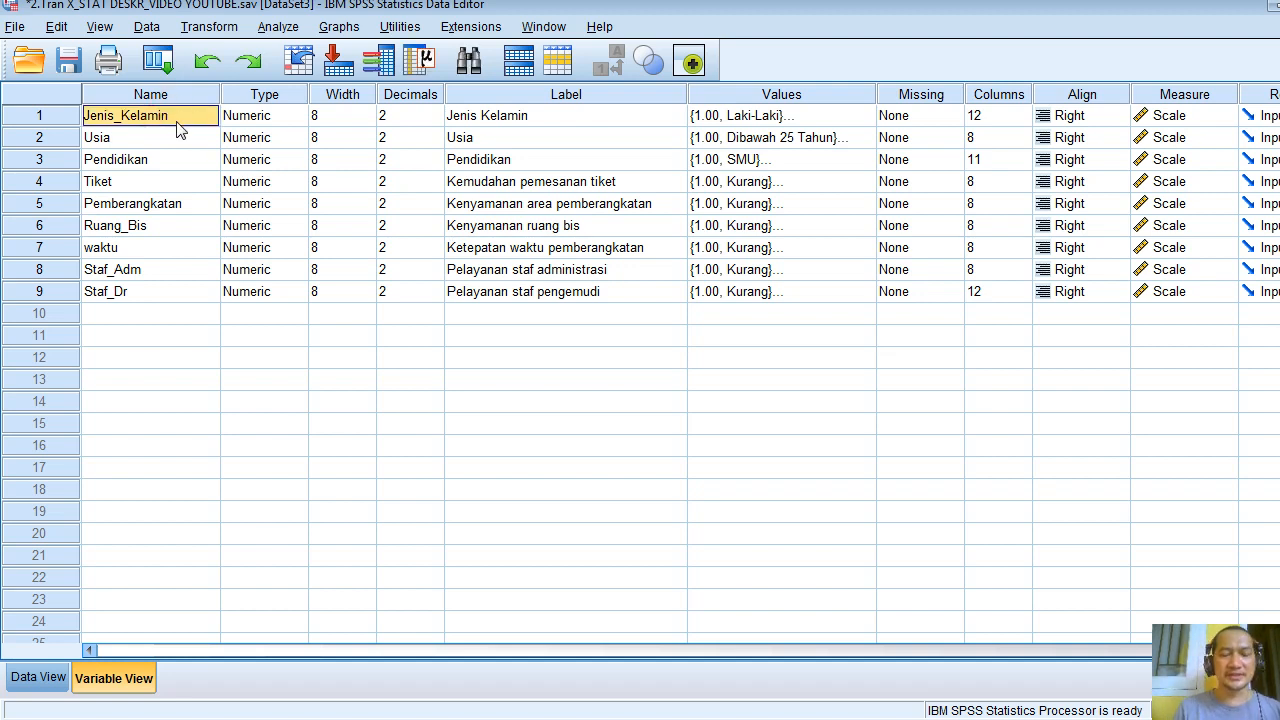
{"action": "type", "text": "jENIS_KELAMIN"}
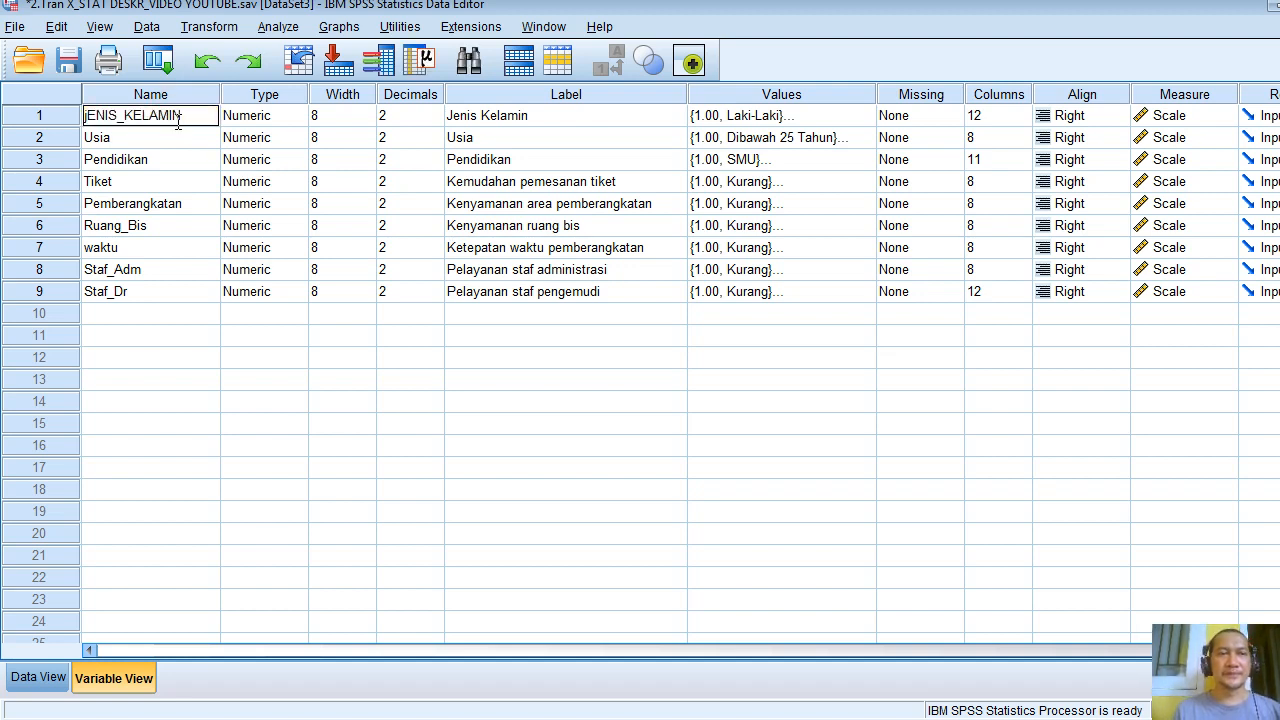
{"action": "key", "text": "Return"}
{"action": "key", "text": "Up"}
{"action": "type", "text": "J"}
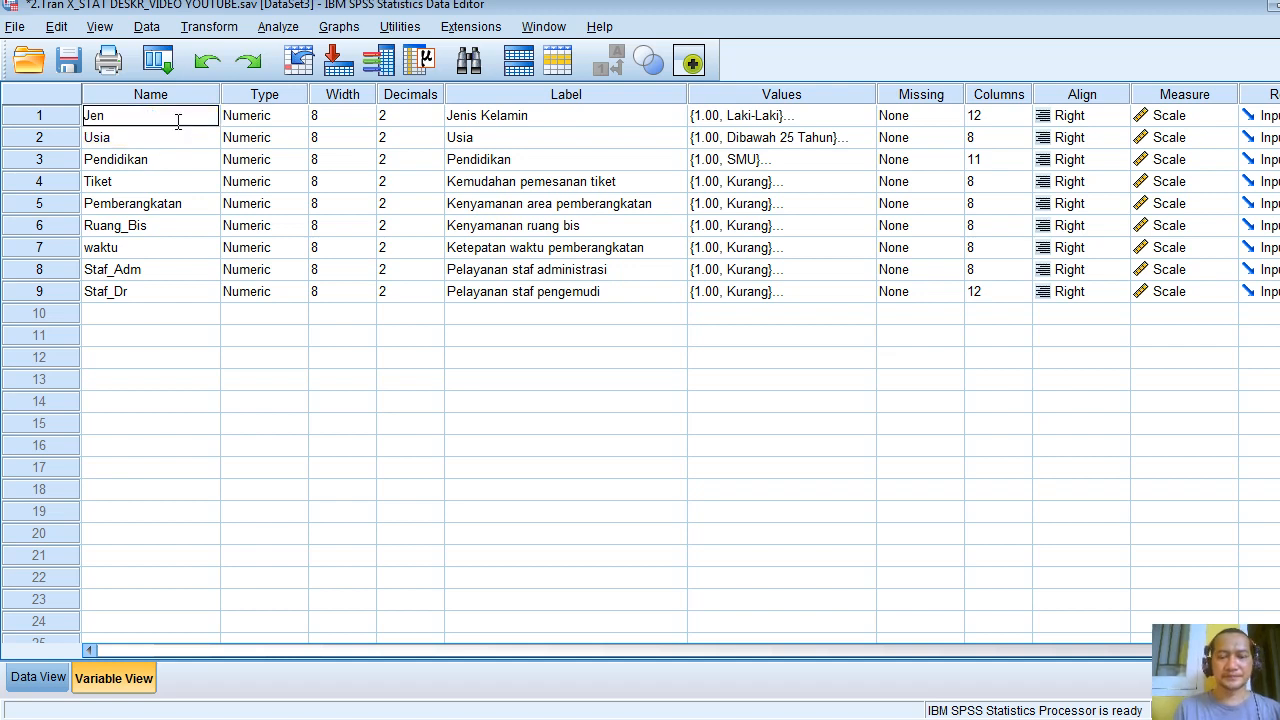
{"action": "type", "text": "enis_kelamin"}
{"action": "key", "text": "Return"}
{"action": "key", "text": "Up"}
{"action": "key", "text": "Down"}
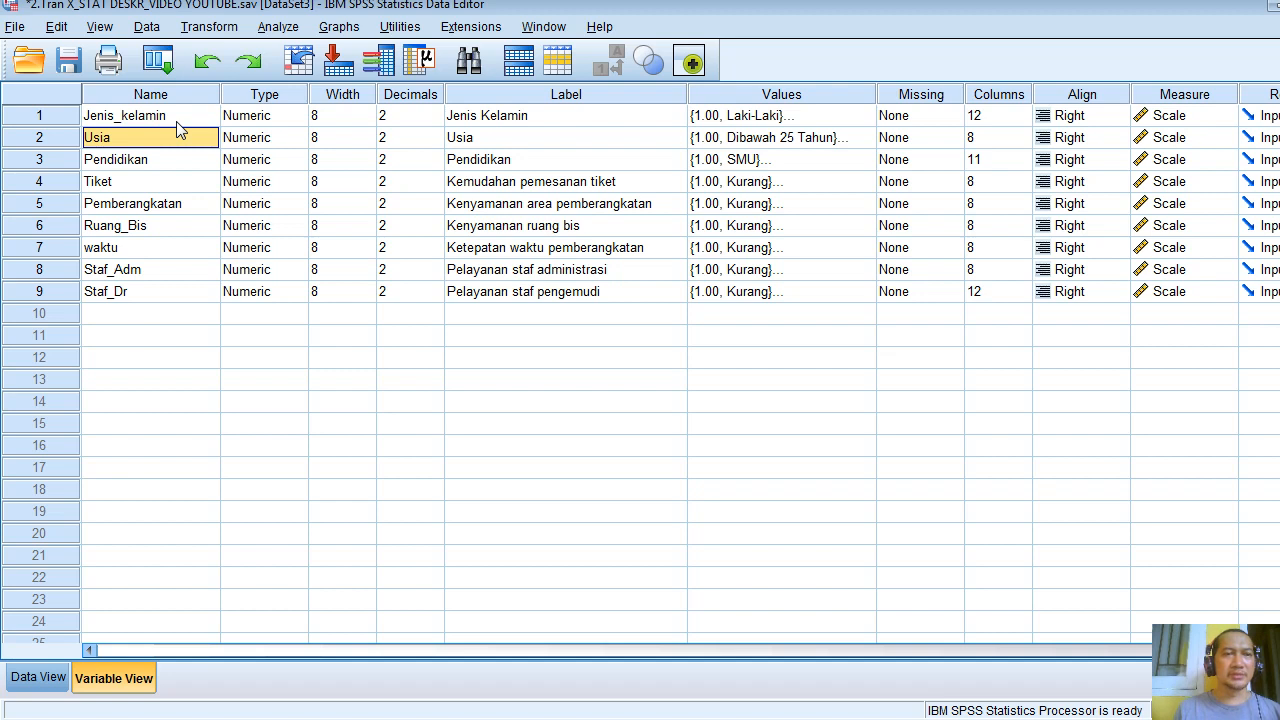
Try to rename the first variable as "Jenis kelamin" with a space instead of the underscore
{"action": "key", "text": "Up"}
{"action": "type", "text": "J"}
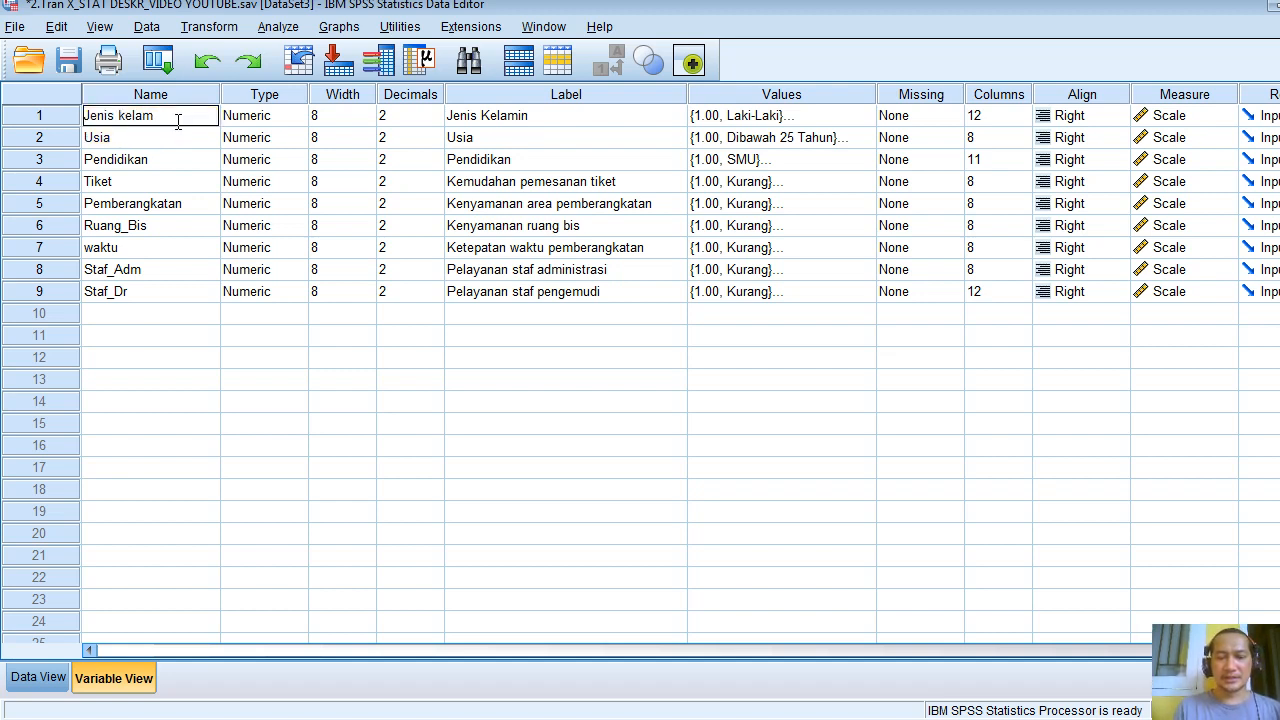
{"action": "type", "text": "enis kelamin"}
{"action": "key", "text": "Return"}
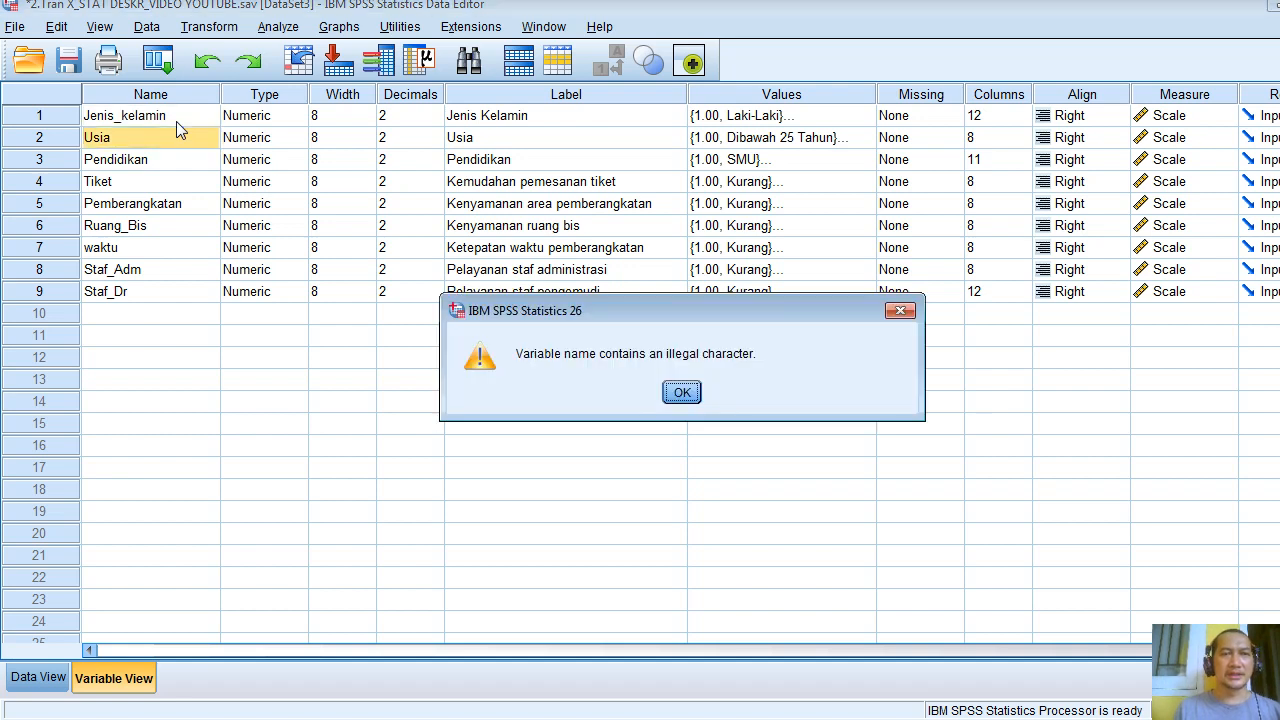
{"action": "left_click", "coordinate": [680, 394]}
Go through the variable names from Jenis_kelamin down to Staf_Dr and back up to review how they are written
{"action": "left_click", "coordinate": [114, 120]}
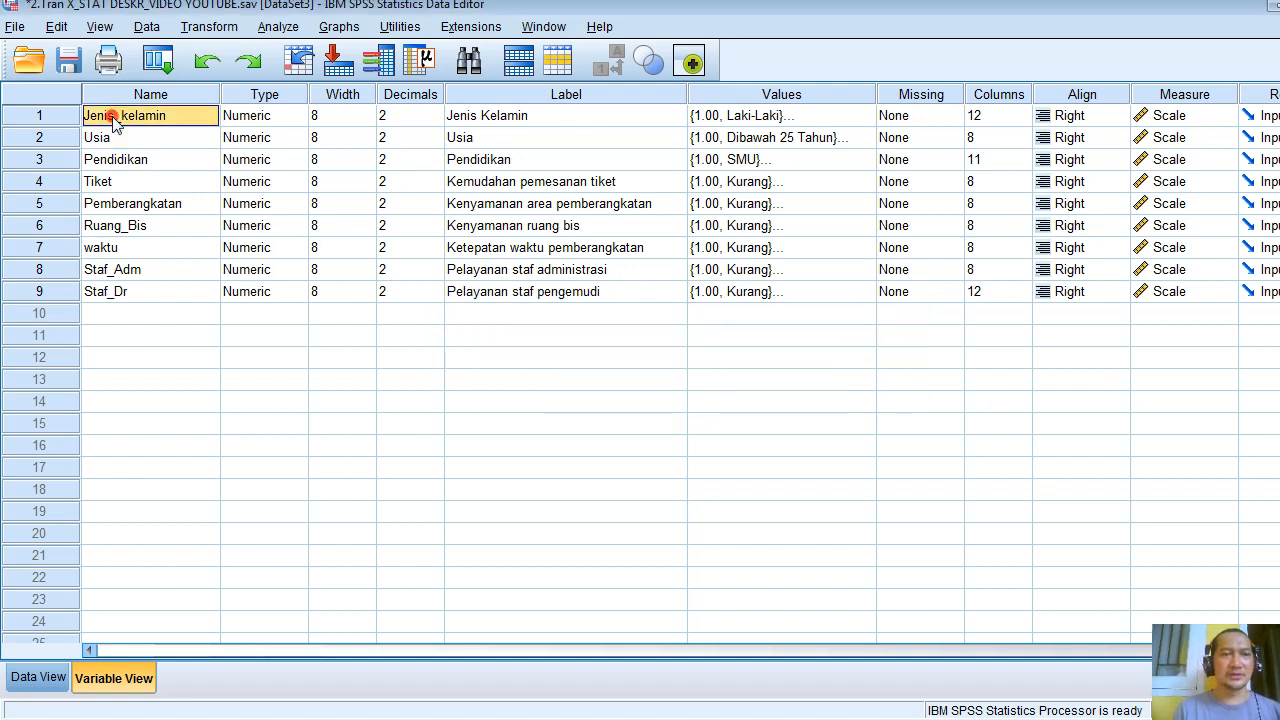
{"action": "key", "text": "Down"}
{"action": "key", "text": "Down"}
{"action": "key", "text": "Down"}
{"action": "key", "text": "Down"}
{"action": "key", "text": "Down"}
{"action": "key", "text": "Down"}
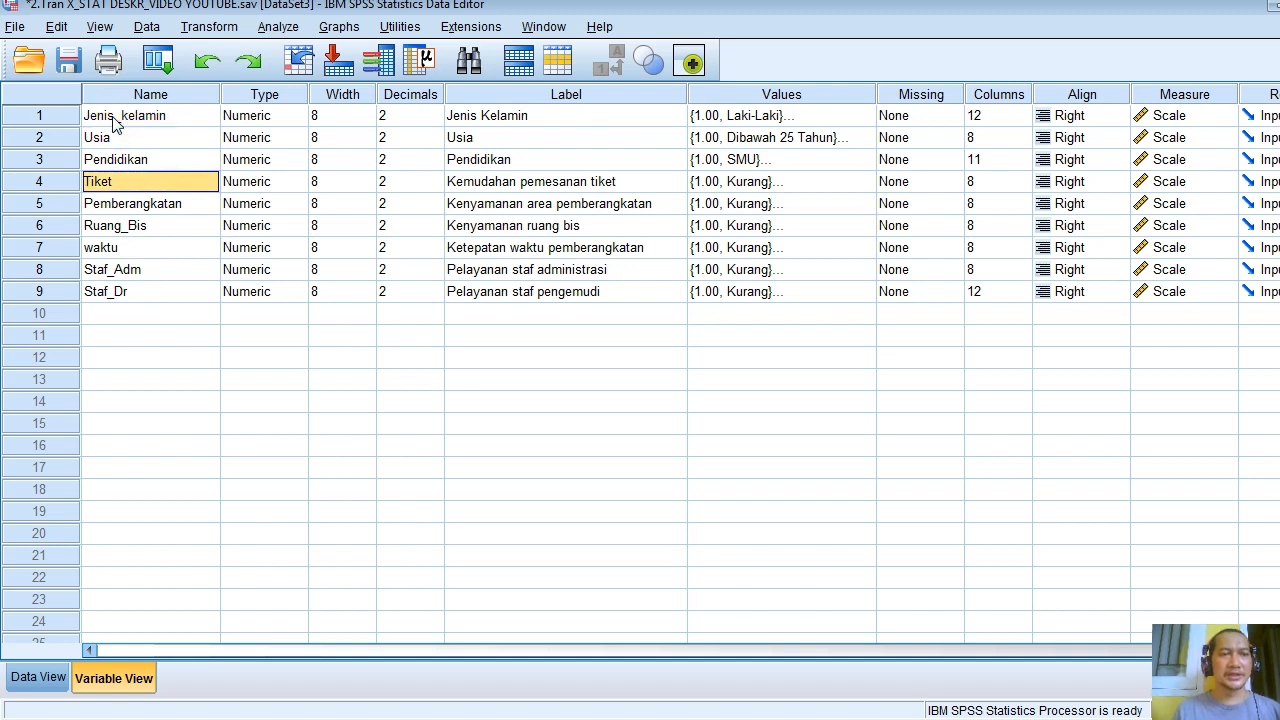
{"action": "key", "text": "Down"}
{"action": "key", "text": "Down"}
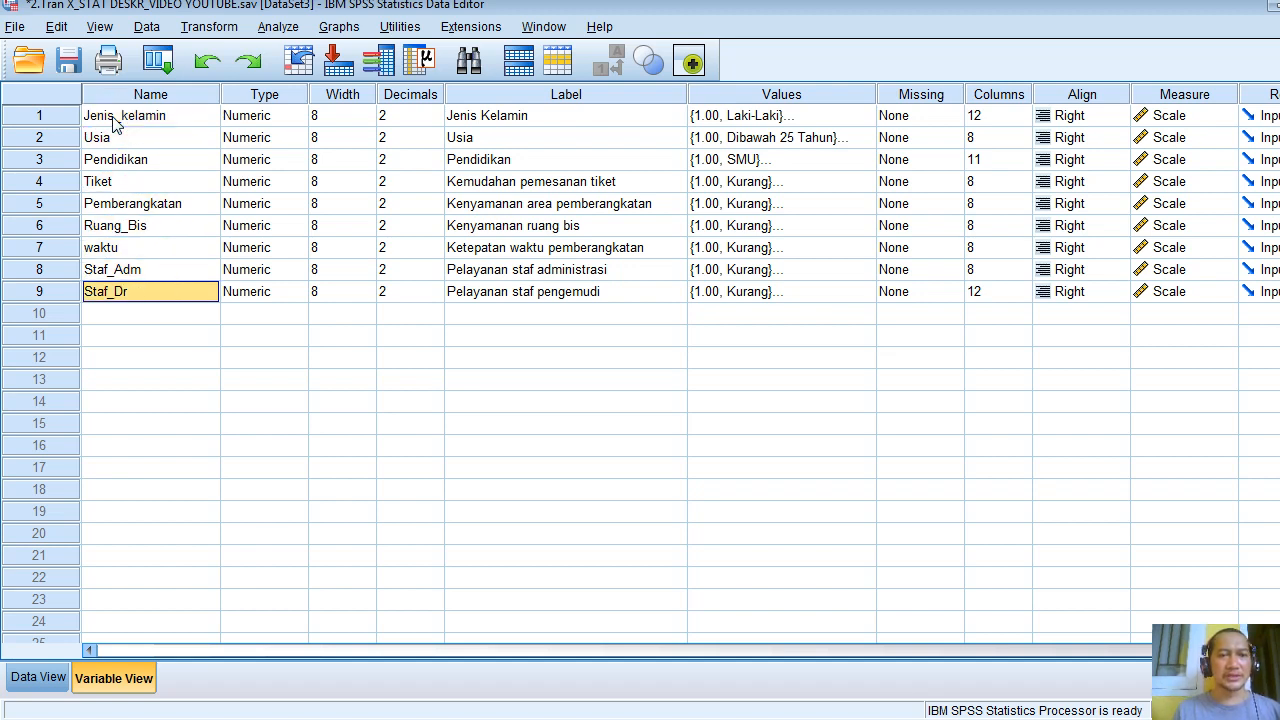
{"action": "key", "text": "Up"}
{"action": "key", "text": "Up"}
{"action": "key", "text": "Up"}
{"action": "key", "text": "Up"}
{"action": "key", "text": "Up"}
{"action": "key", "text": "Up"}
{"action": "key", "text": "Up"}
{"action": "key", "text": "Up"}
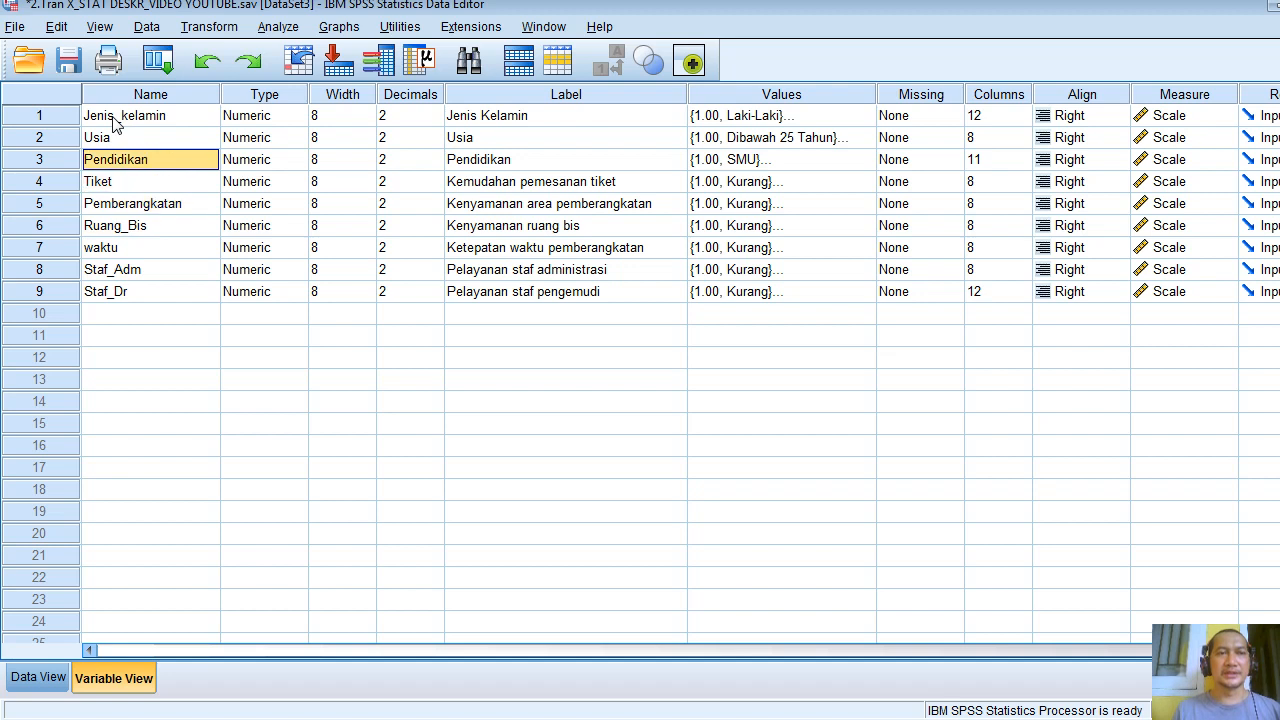
Enter the label "Pelayanan staf pengemudi" for the Staf_Dr variable
{"action": "key", "text": "Right"}
{"action": "key", "text": "Right"}
{"action": "key", "text": "Right"}
{"action": "key", "text": "Right"}
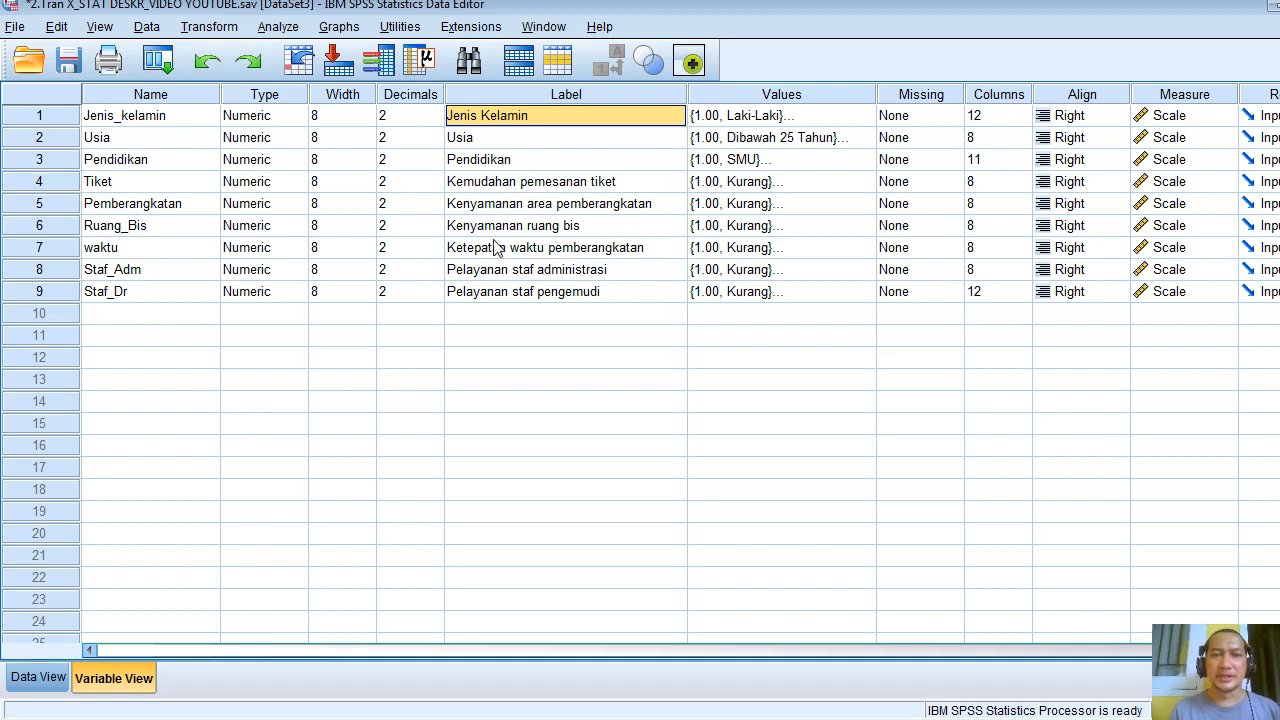
{"action": "left_click", "coordinate": [582, 232]}
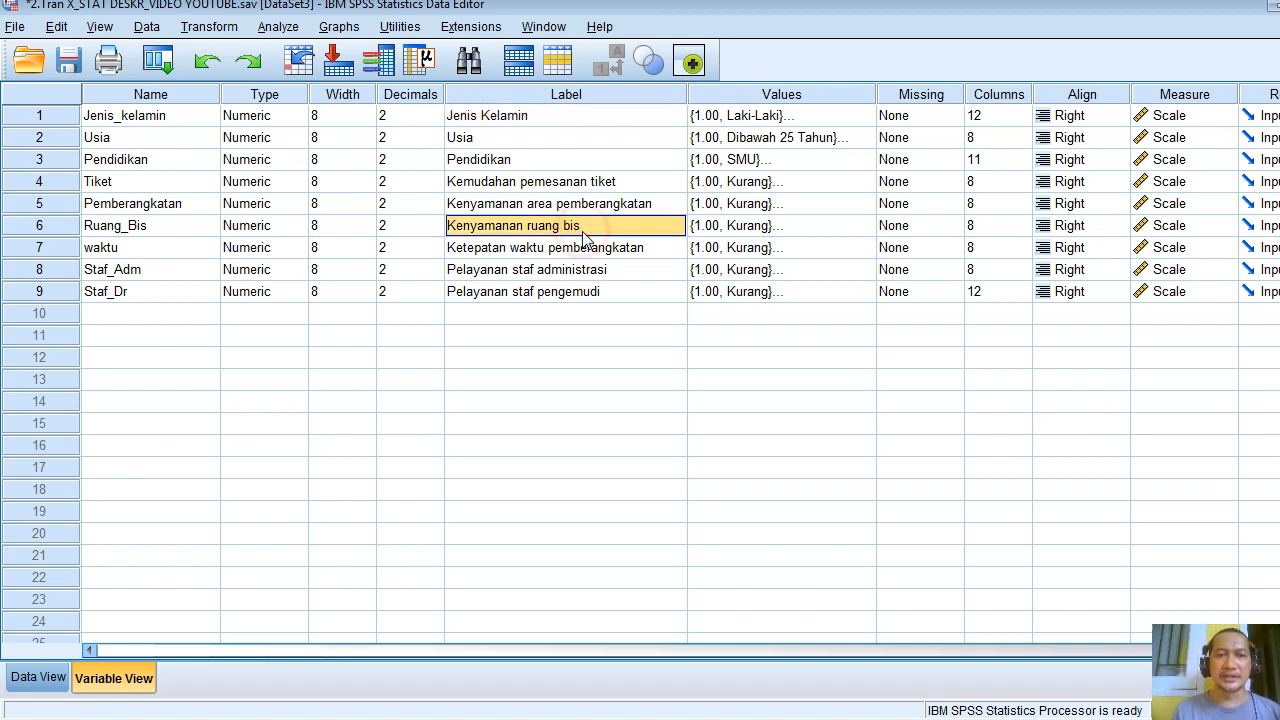
{"action": "key", "text": "Down"}
{"action": "key", "text": "Down"}
{"action": "key", "text": "Down"}
{"action": "type", "text": "P"}
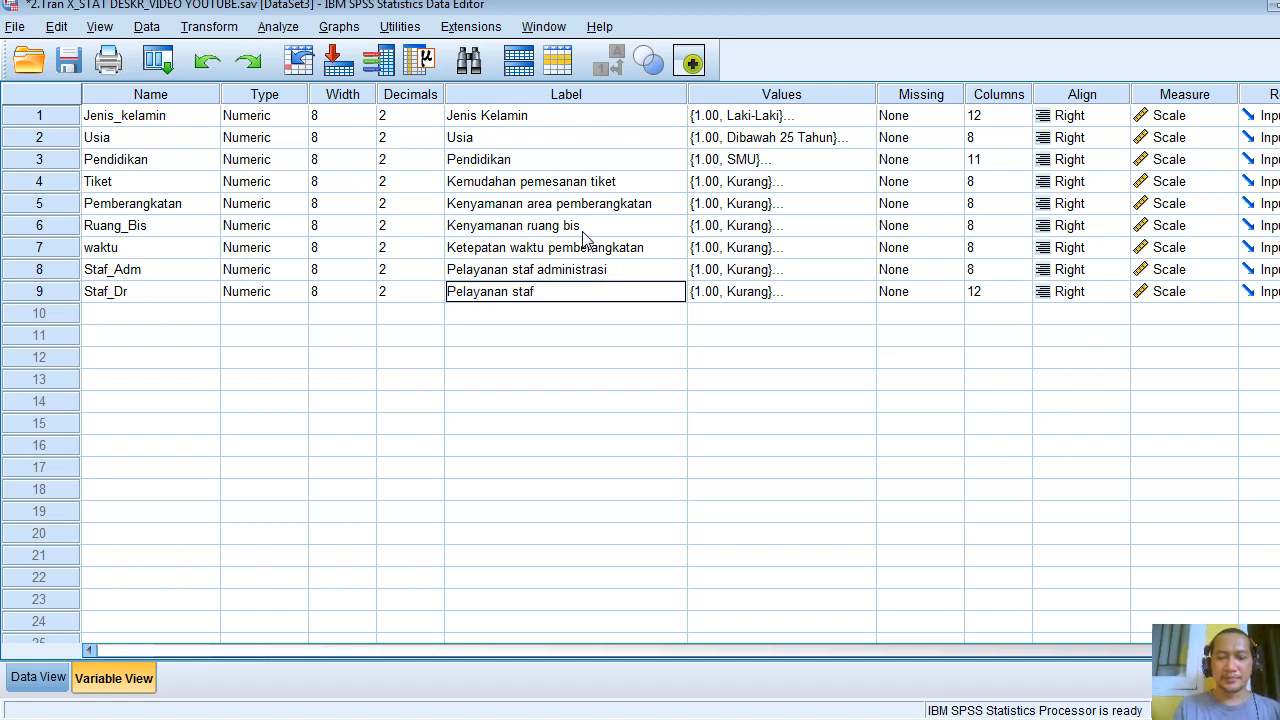
{"action": "key", "text": "Tab"}
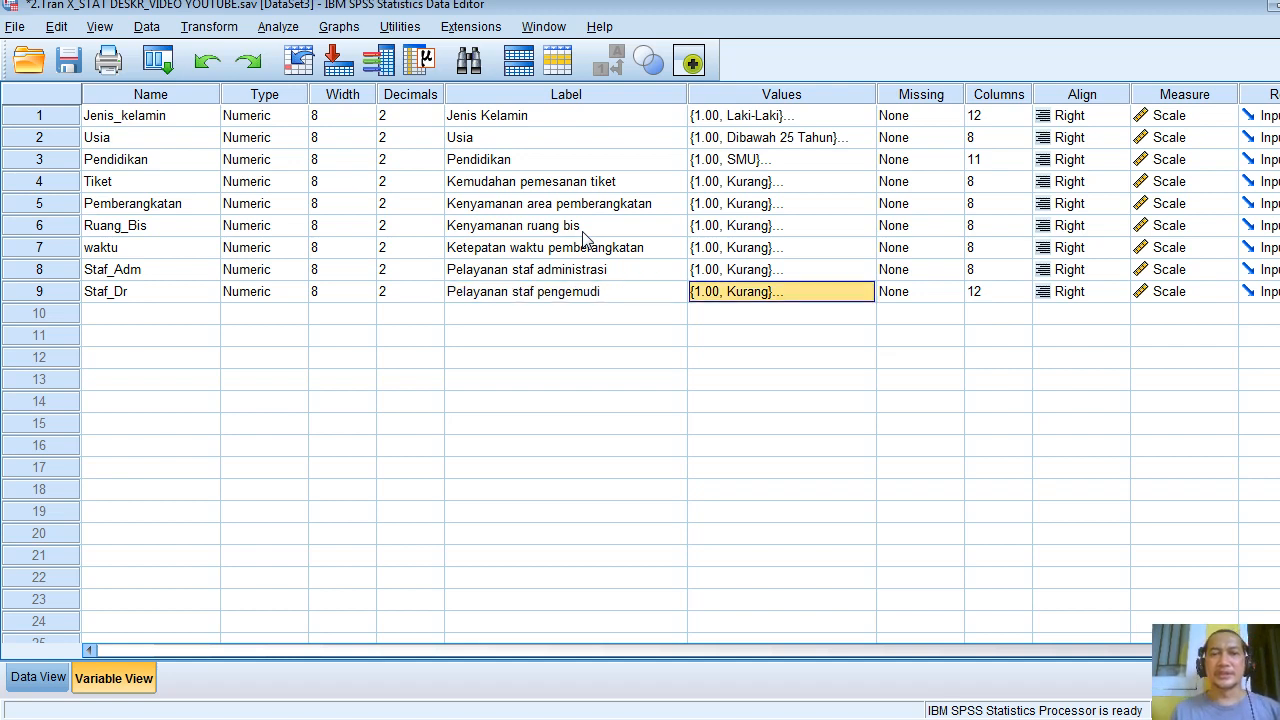
Re-enter "Laki-Laki" as the label of value 1.00 for Jenis_kelamin, check the entry for value 2.00 and accept the value labels
{"action": "left_click", "coordinate": [860, 122]}
{"action": "left_click", "coordinate": [863, 116]}
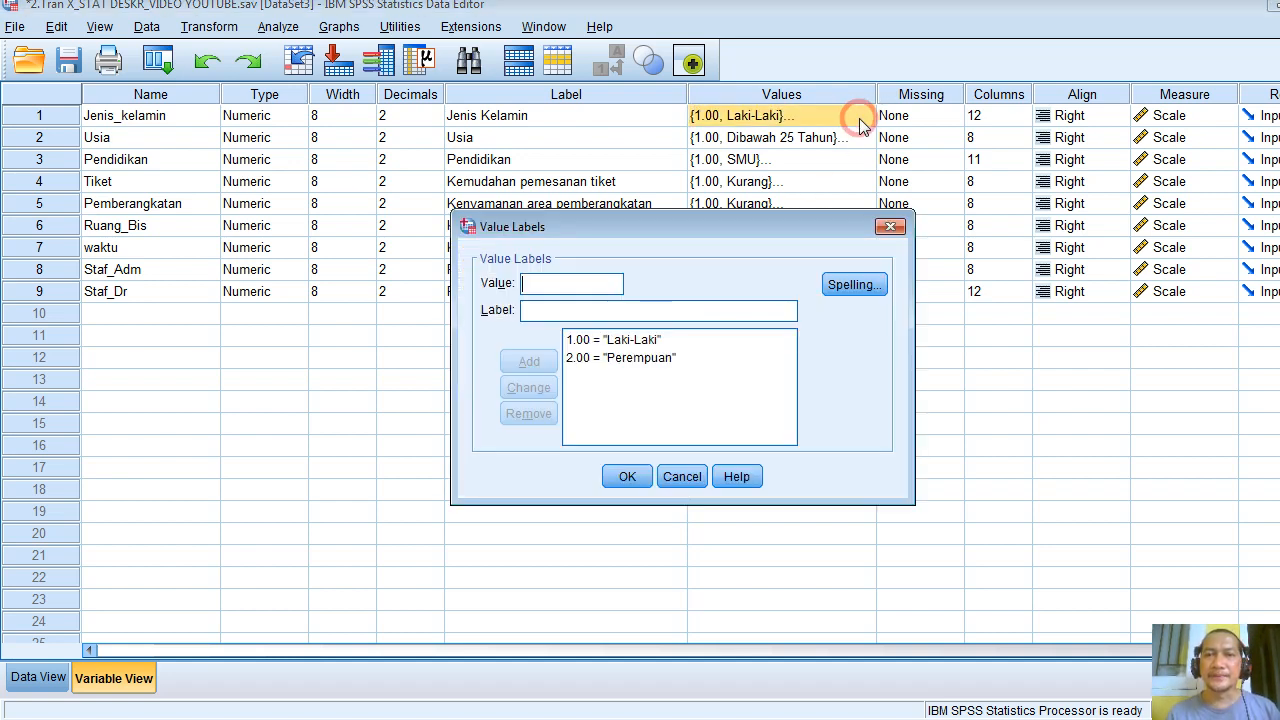
{"action": "left_click", "coordinate": [627, 341]}
{"action": "left_click", "coordinate": [597, 312]}
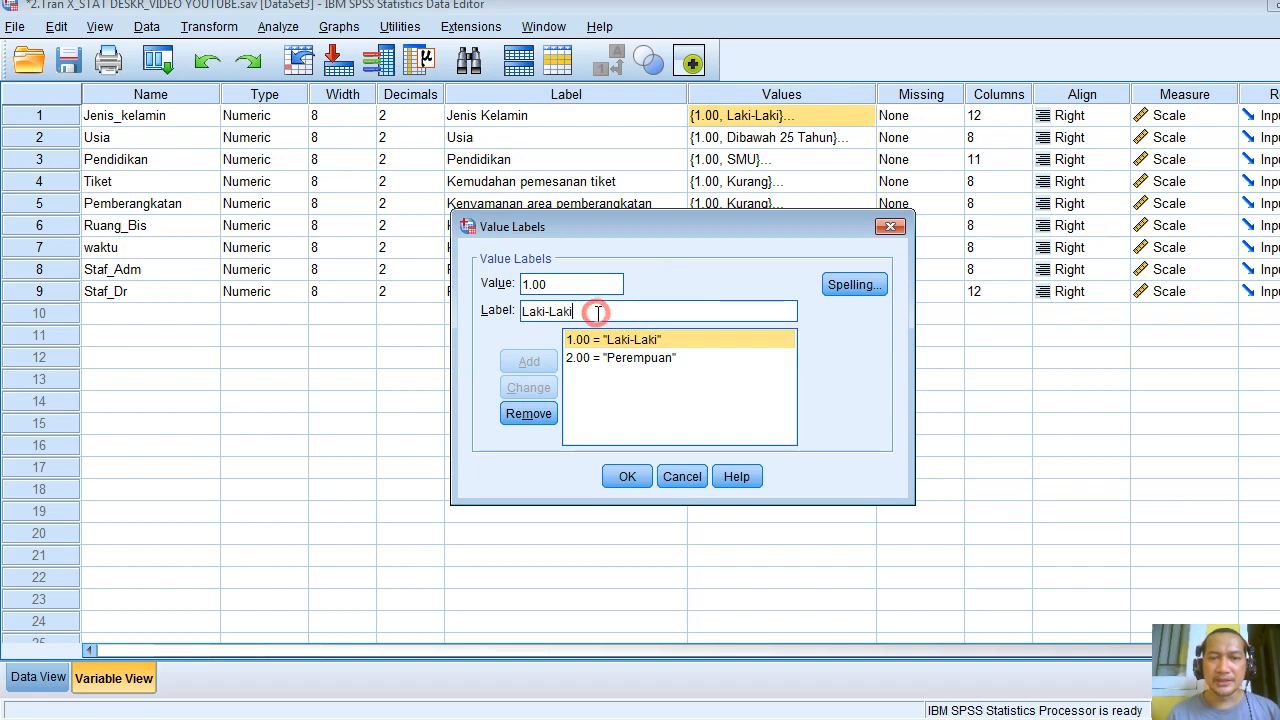
{"action": "key", "text": "BackSpace"}
{"action": "key", "text": "BackSpace"}
{"action": "key", "text": "BackSpace"}
{"action": "key", "text": "BackSpace"}
{"action": "key", "text": "BackSpace"}
{"action": "key", "text": "BackSpace"}
{"action": "key", "text": "BackSpace"}
{"action": "key", "text": "BackSpace"}
{"action": "key", "text": "BackSpace"}
{"action": "type", "text": "Laki"}
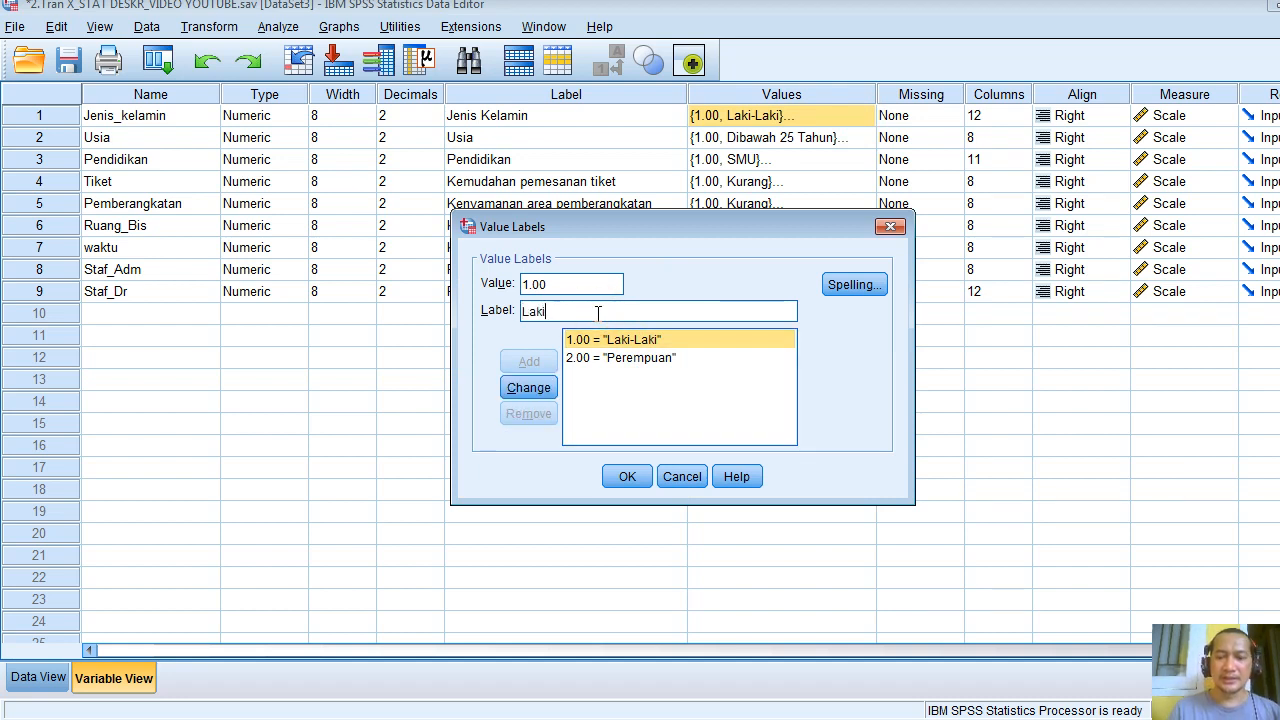
{"action": "type", "text": "-Laki"}
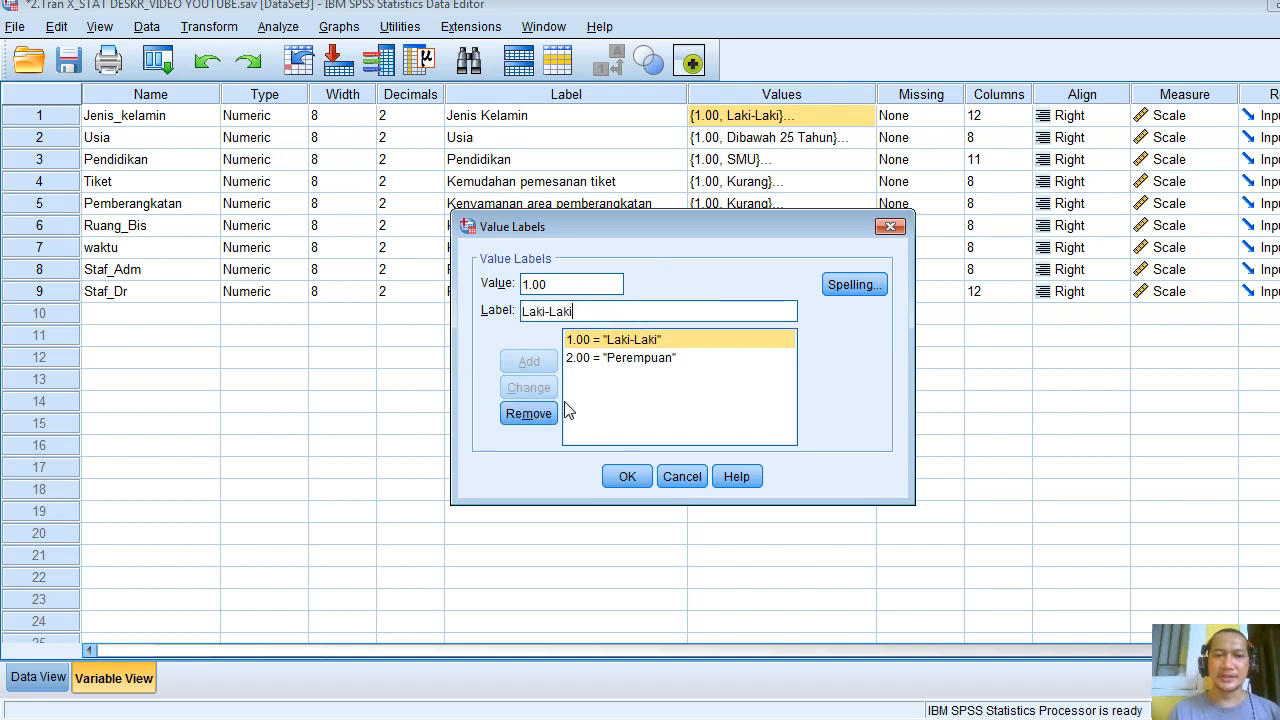
{"action": "left_click", "coordinate": [616, 393]}
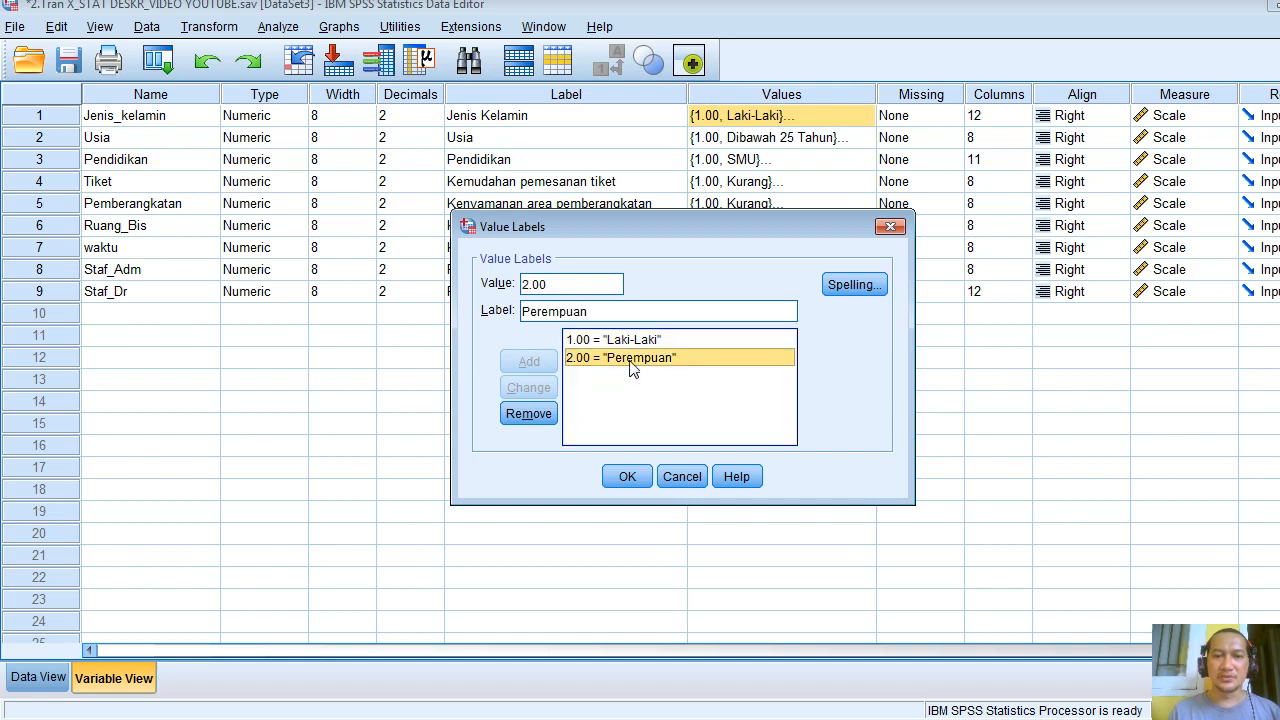
{"action": "left_click", "coordinate": [655, 477]}
{"action": "left_click", "coordinate": [630, 478]}
Examine the age-group value labels defined for the Usia variable, including the entry for value 1.00
{"action": "left_click", "coordinate": [868, 137]}
{"action": "left_click", "coordinate": [868, 137]}
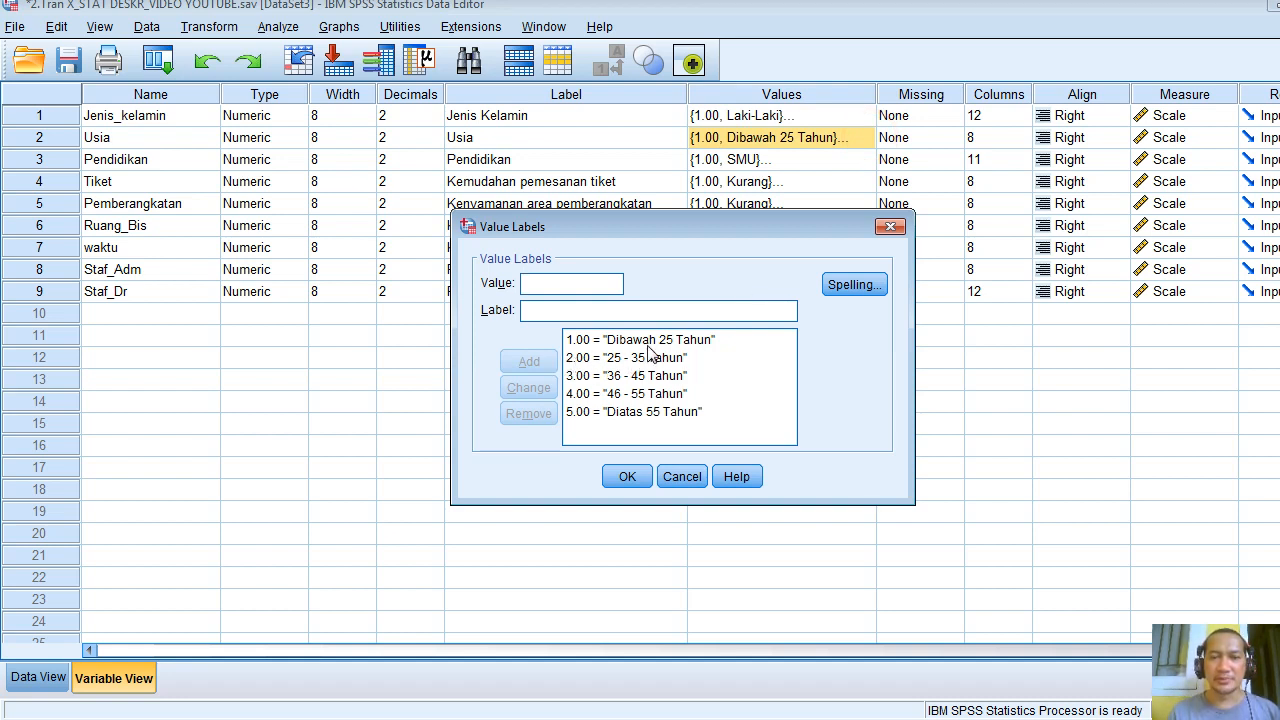
{"action": "left_click", "coordinate": [646, 340]}
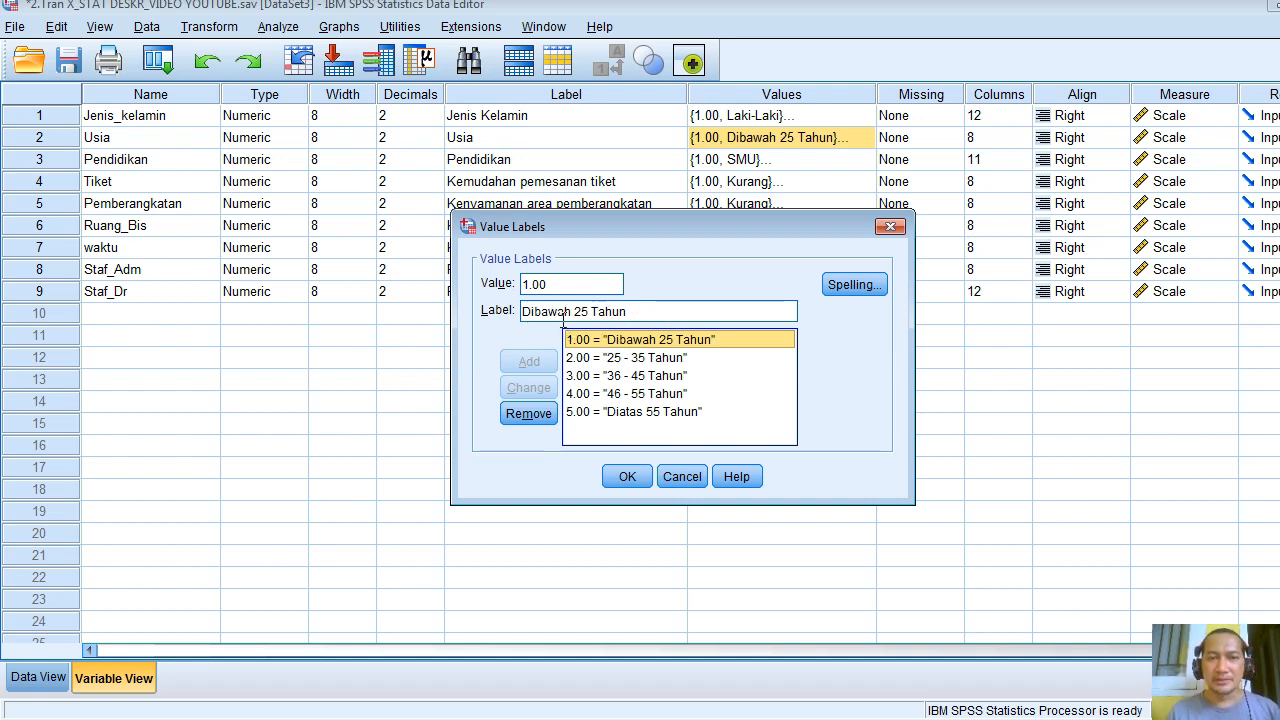
{"action": "left_click", "coordinate": [627, 477]}
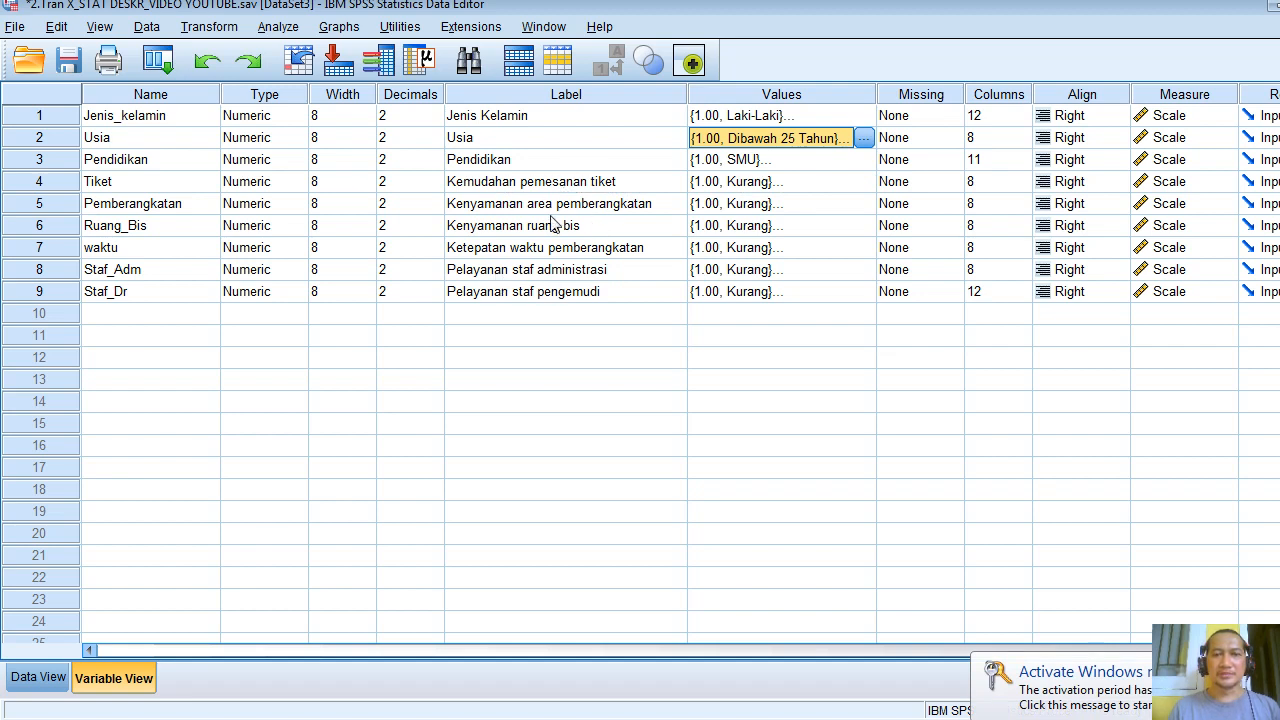
Change the label of value 1.00 for the Tiket variable to "Kurang Puas"
{"action": "left_click", "coordinate": [868, 188]}
{"action": "left_click", "coordinate": [866, 181]}
{"action": "left_click", "coordinate": [636, 341]}
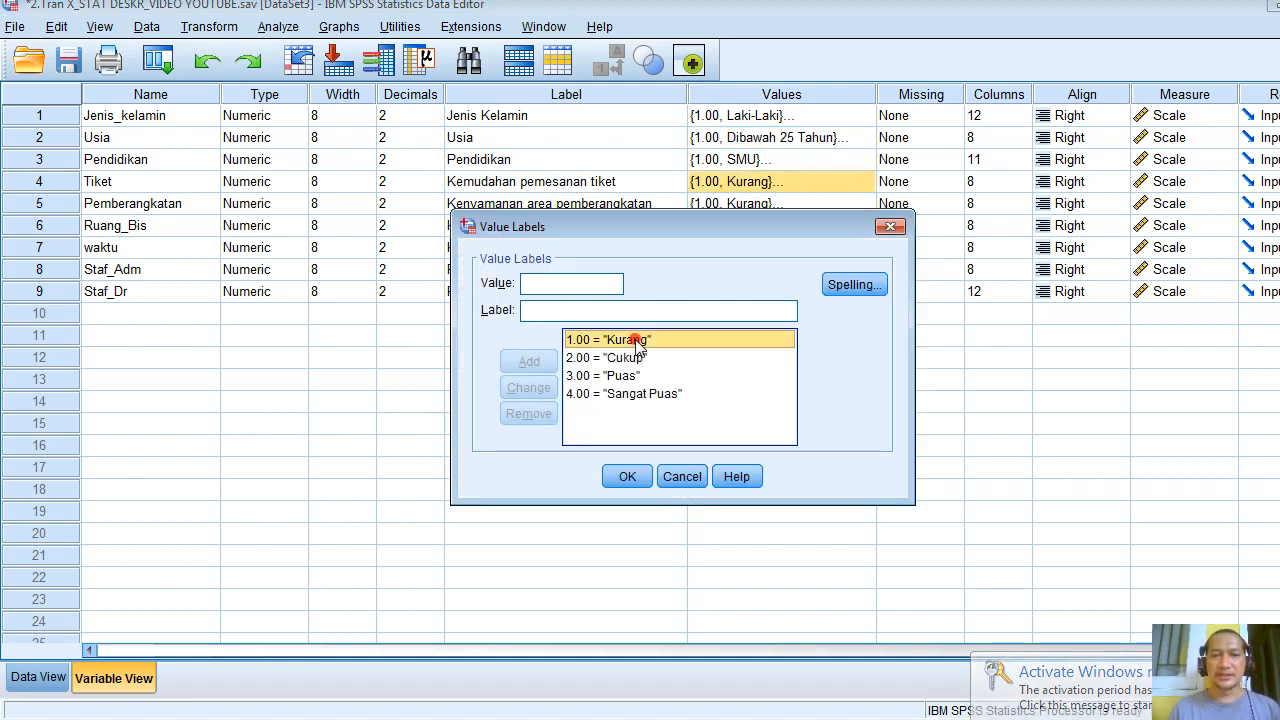
{"action": "left_click", "coordinate": [605, 311]}
{"action": "type", "text": "Puas"}
{"action": "left_click", "coordinate": [528, 388]}
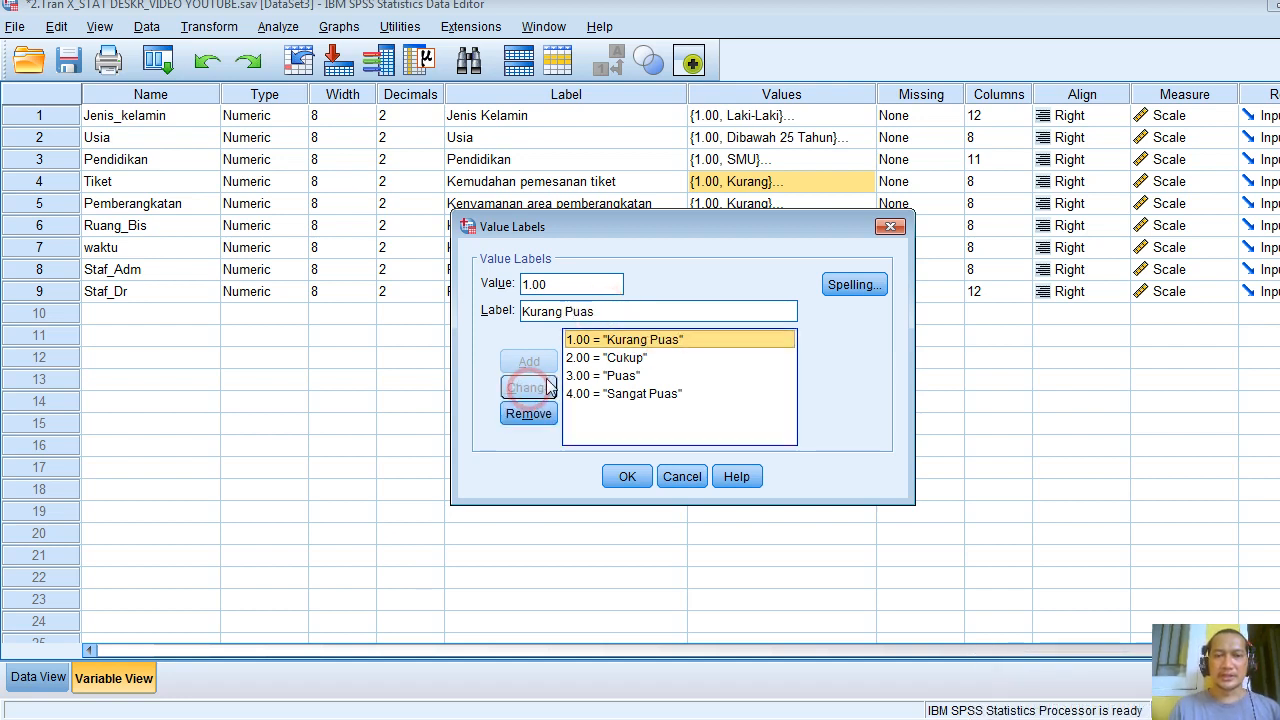
Change the label of Tiket's value 2.00 to "Cukup Puas", check the entries for 3.00 and 4.00, and accept the value labels
{"action": "left_click", "coordinate": [636, 358]}
{"action": "left_click", "coordinate": [605, 311]}
{"action": "type", "text": "Pua"}
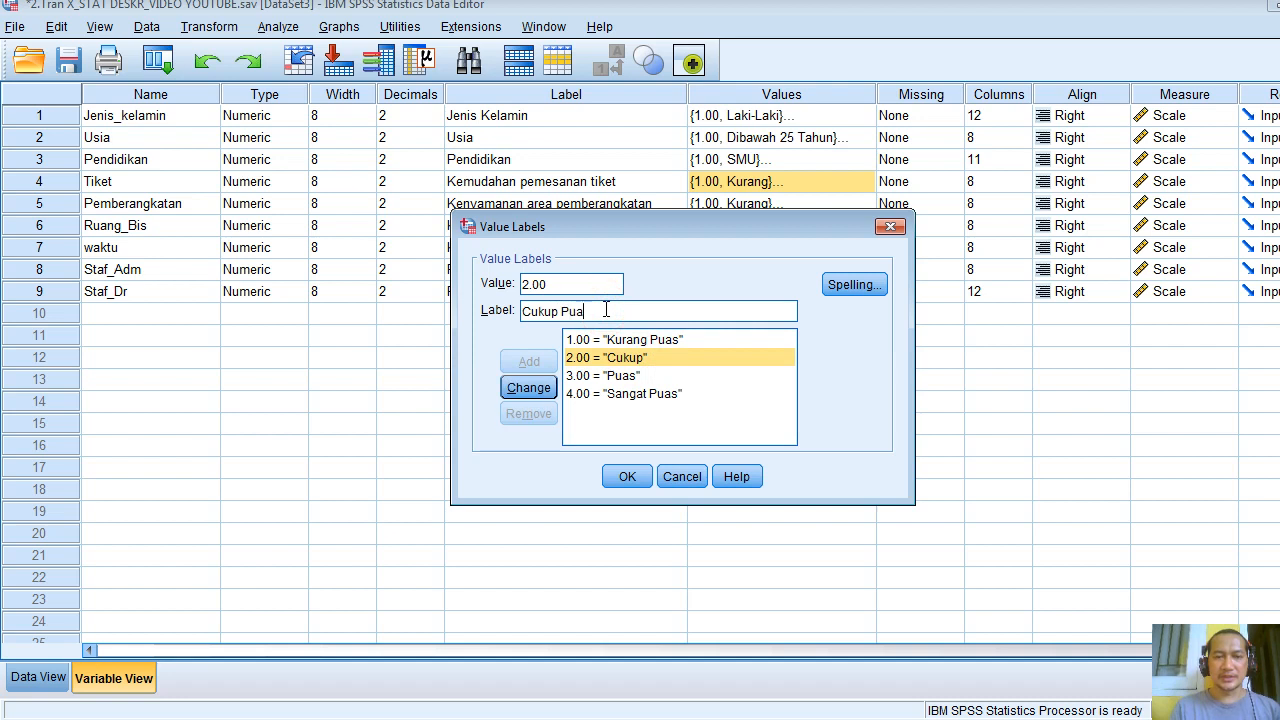
{"action": "type", "text": "s"}
{"action": "left_click", "coordinate": [528, 388]}
{"action": "left_click", "coordinate": [620, 376]}
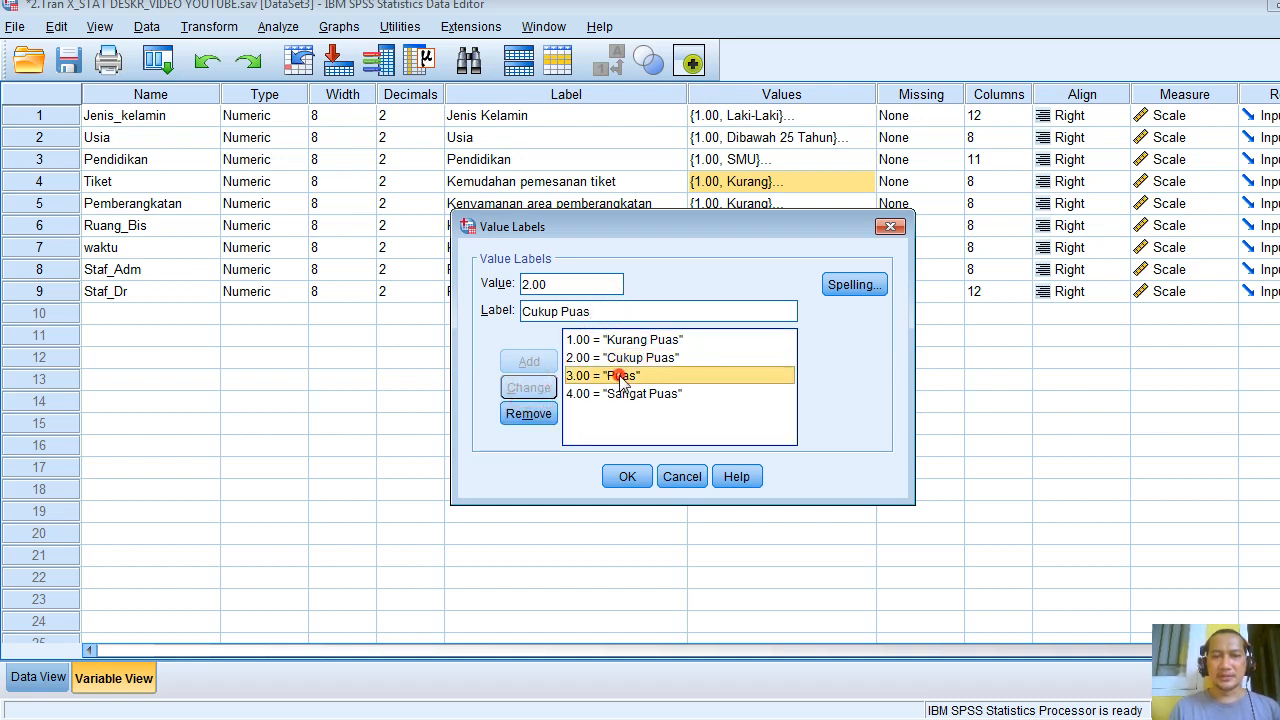
{"action": "left_click", "coordinate": [641, 394]}
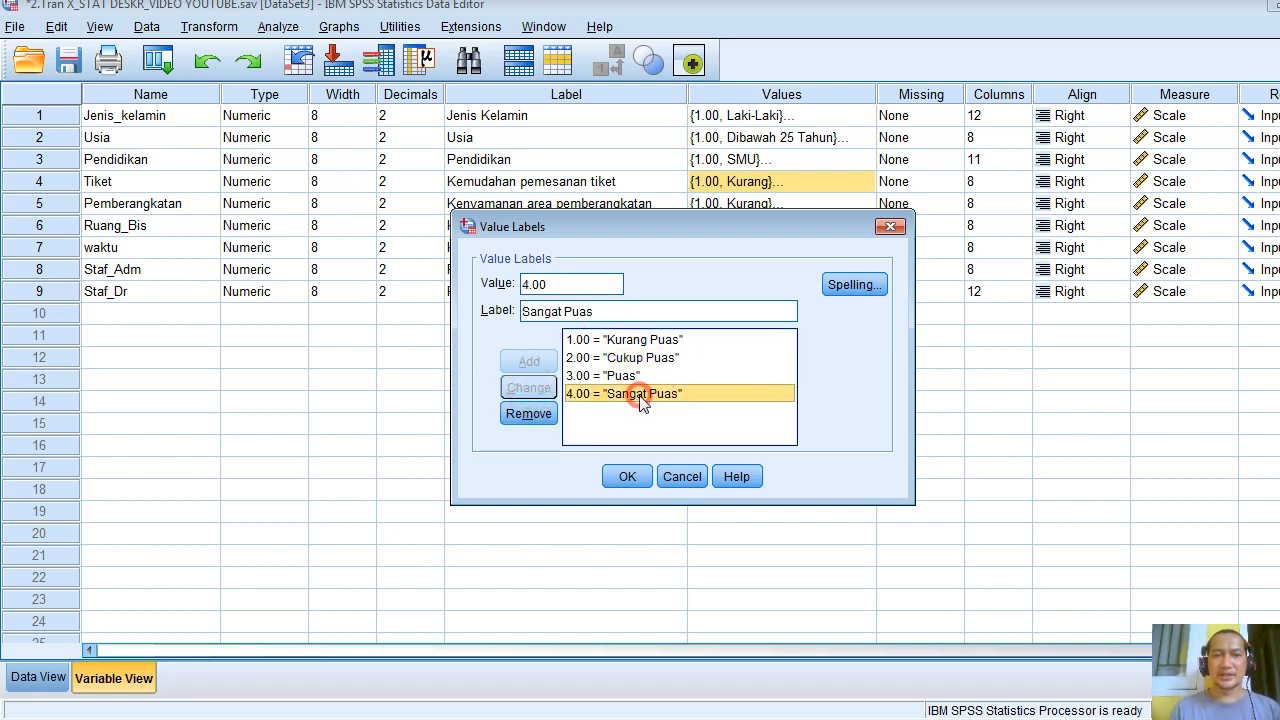
{"action": "left_click", "coordinate": [640, 478]}
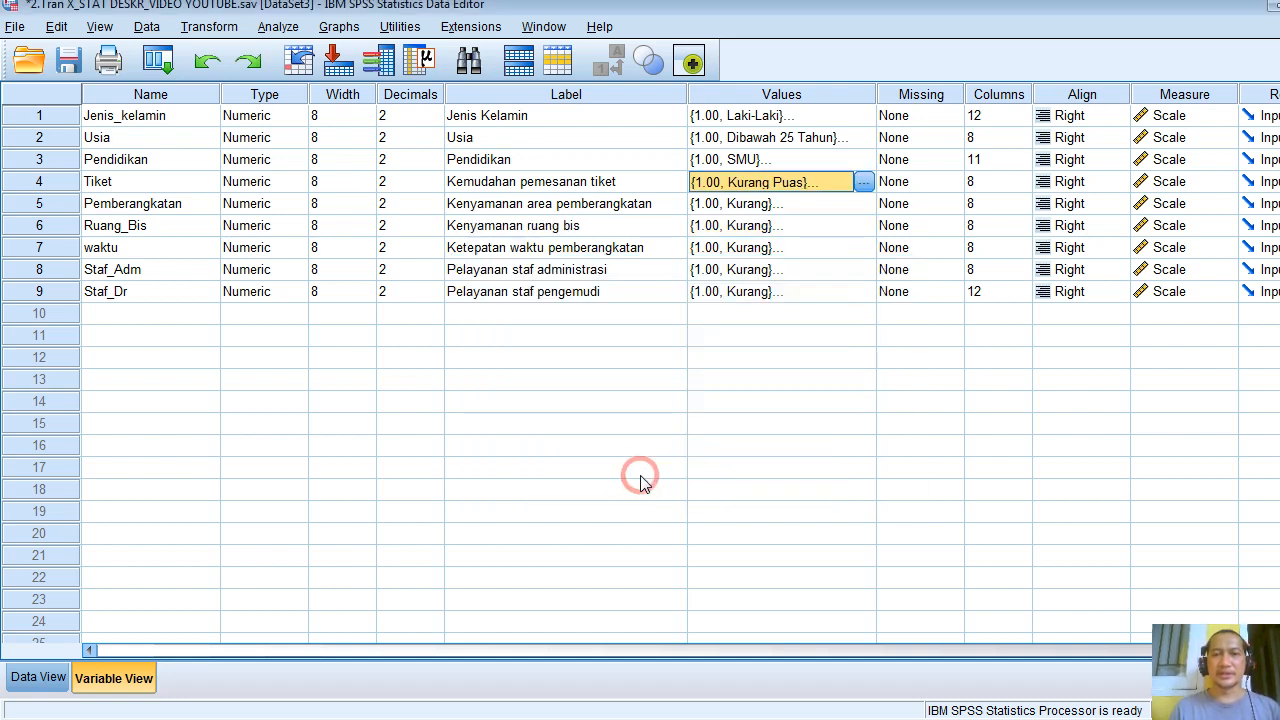
Copy the Tiket variable's value labels to the five variables from Pemberangkatan through Staf_Dr
{"action": "right_click", "coordinate": [812, 190]}
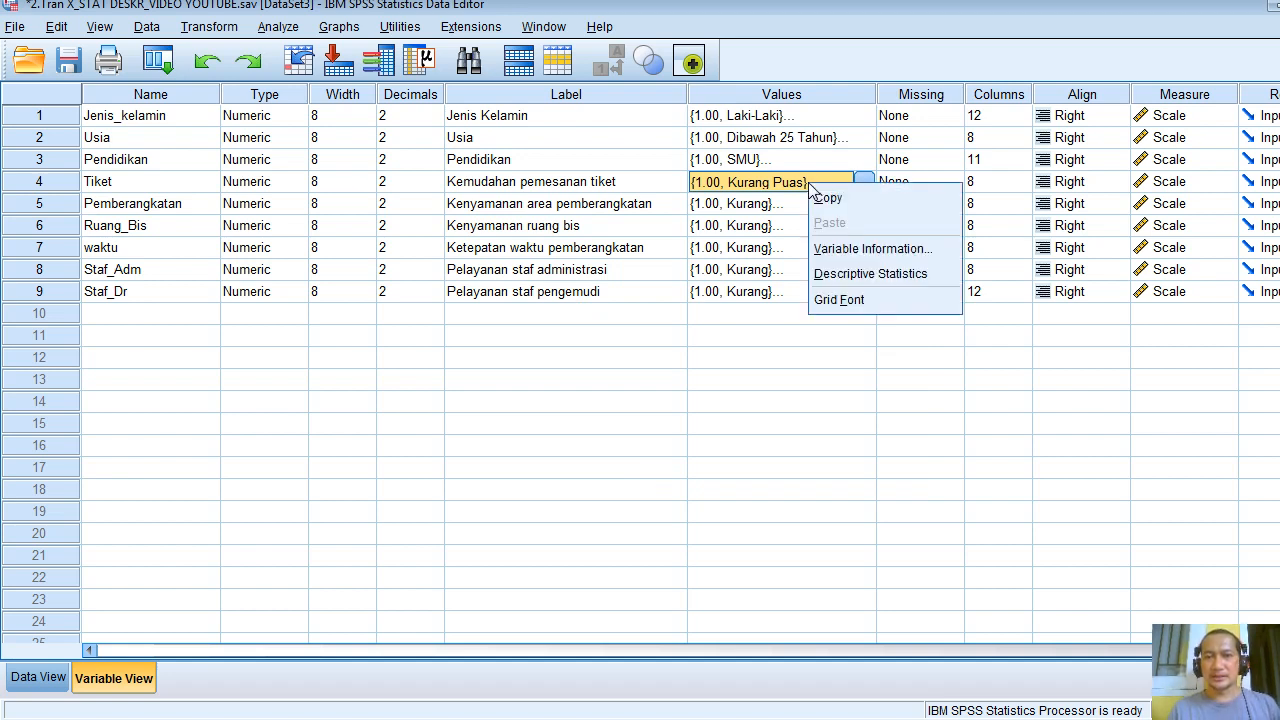
{"action": "left_click", "coordinate": [829, 197]}
{"action": "left_click_drag", "start_coordinate": [806, 208], "coordinate": [800, 298]}
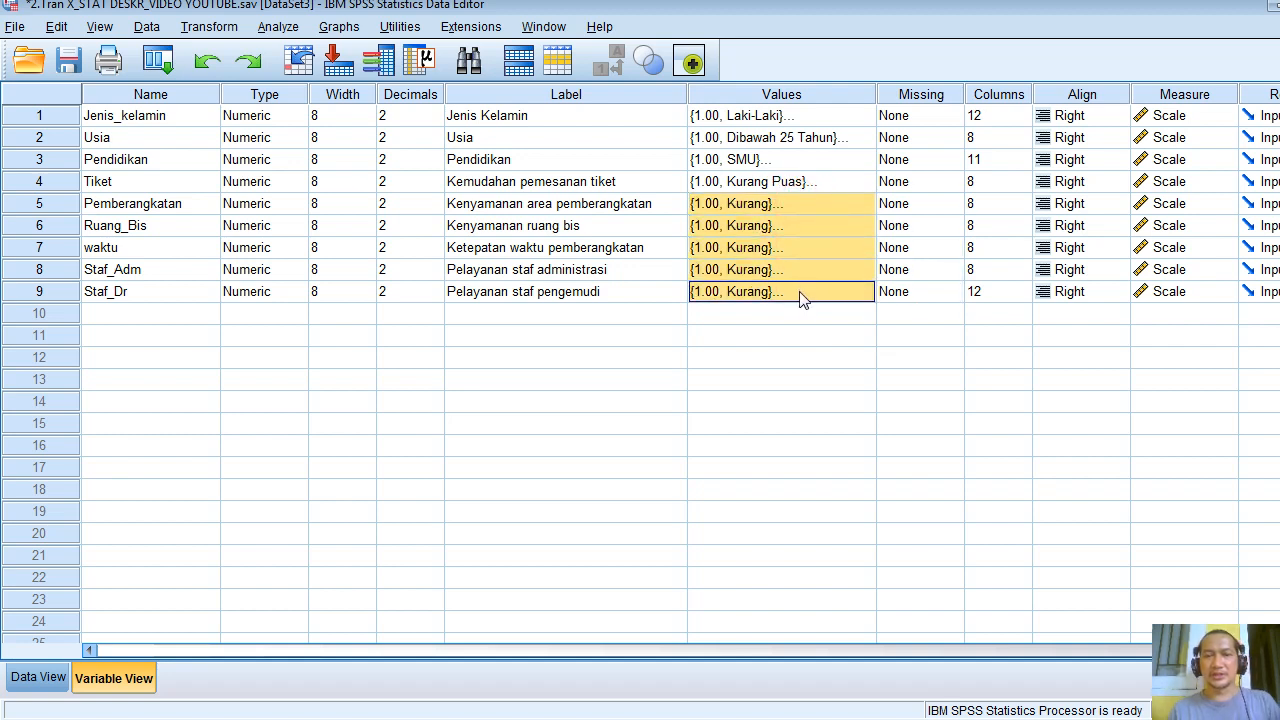
{"action": "right_click", "coordinate": [800, 298]}
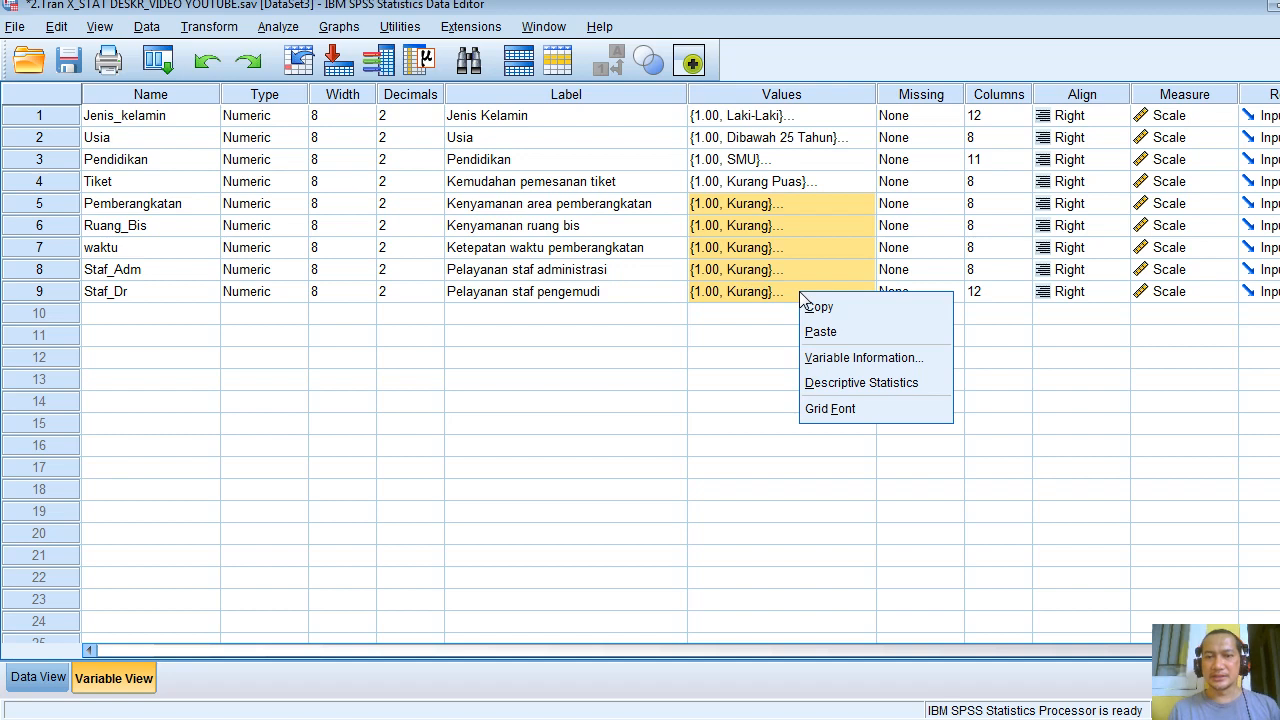
{"action": "left_click", "coordinate": [830, 333]}
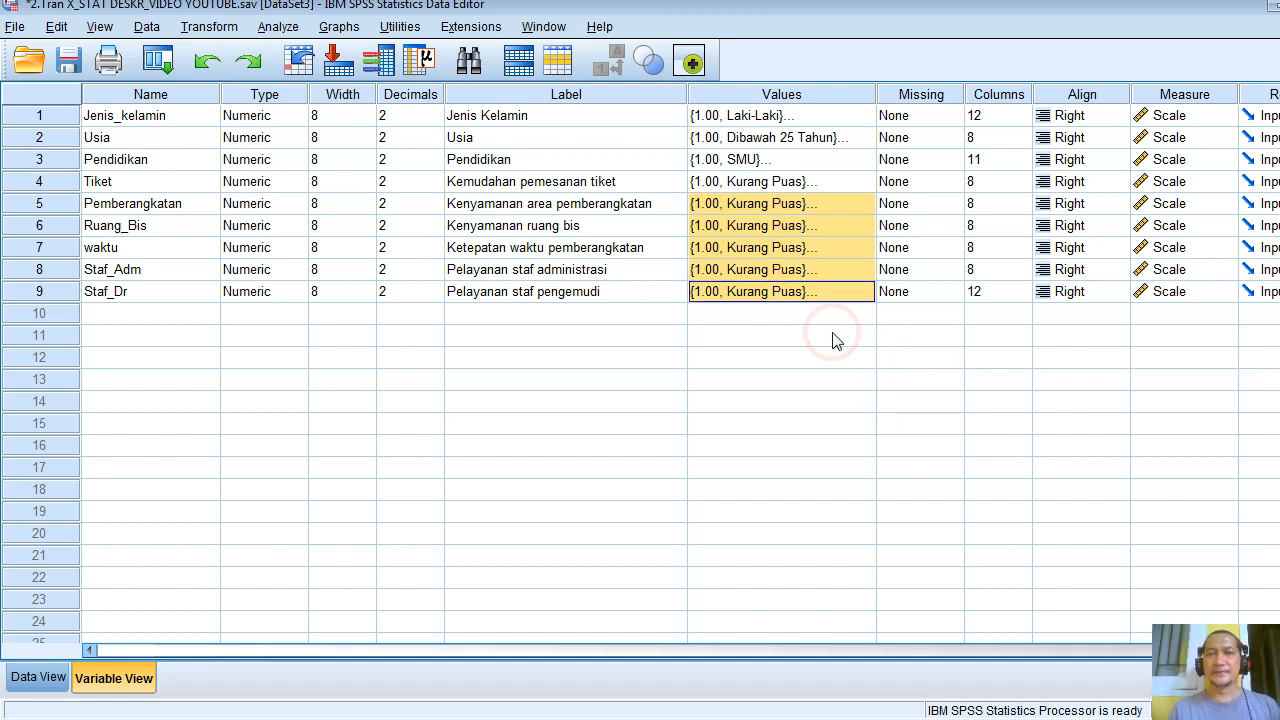
Check the four satisfaction value labels pasted into the Pemberangkatan variable and accept them
{"action": "left_click", "coordinate": [853, 208]}
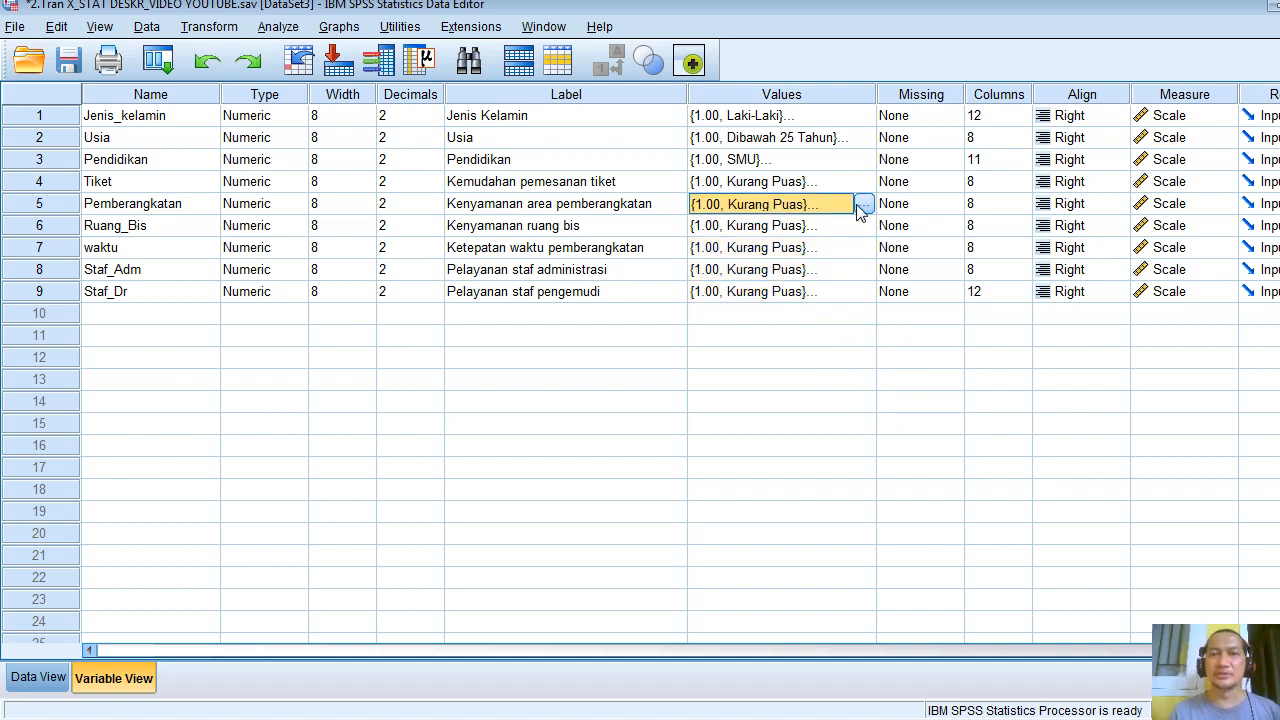
{"action": "left_click", "coordinate": [863, 205]}
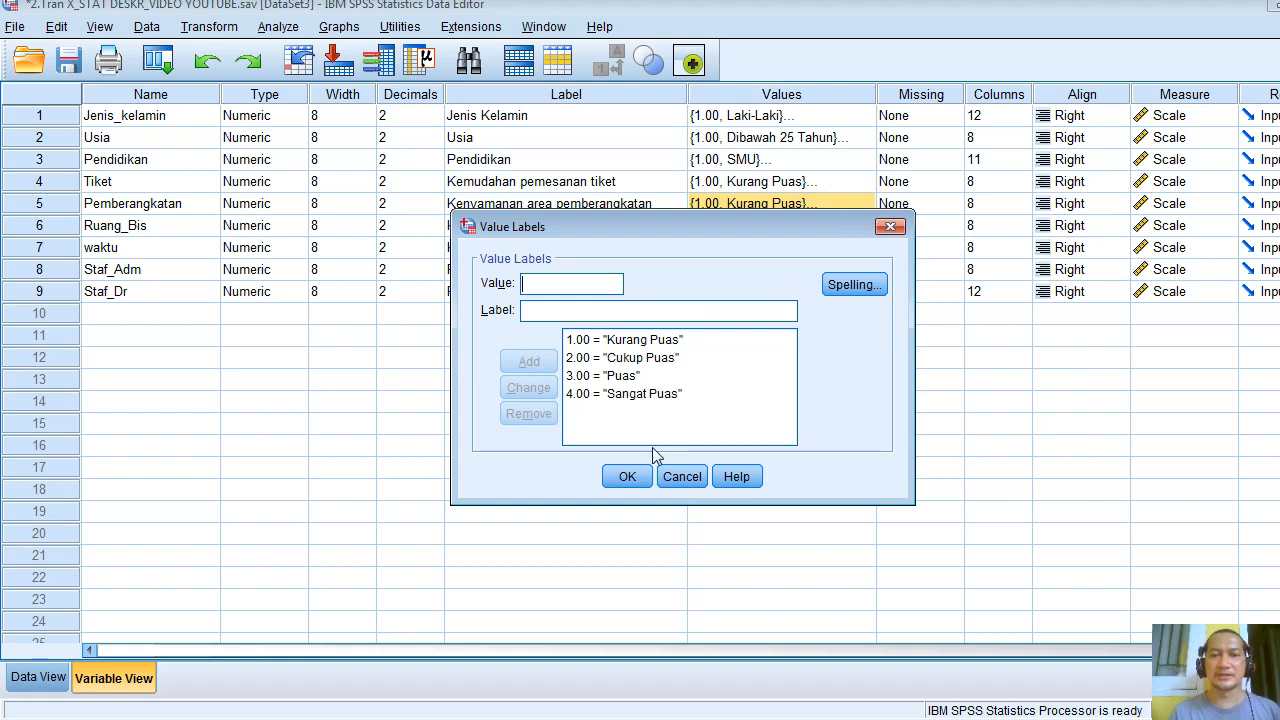
{"action": "left_click", "coordinate": [628, 476]}
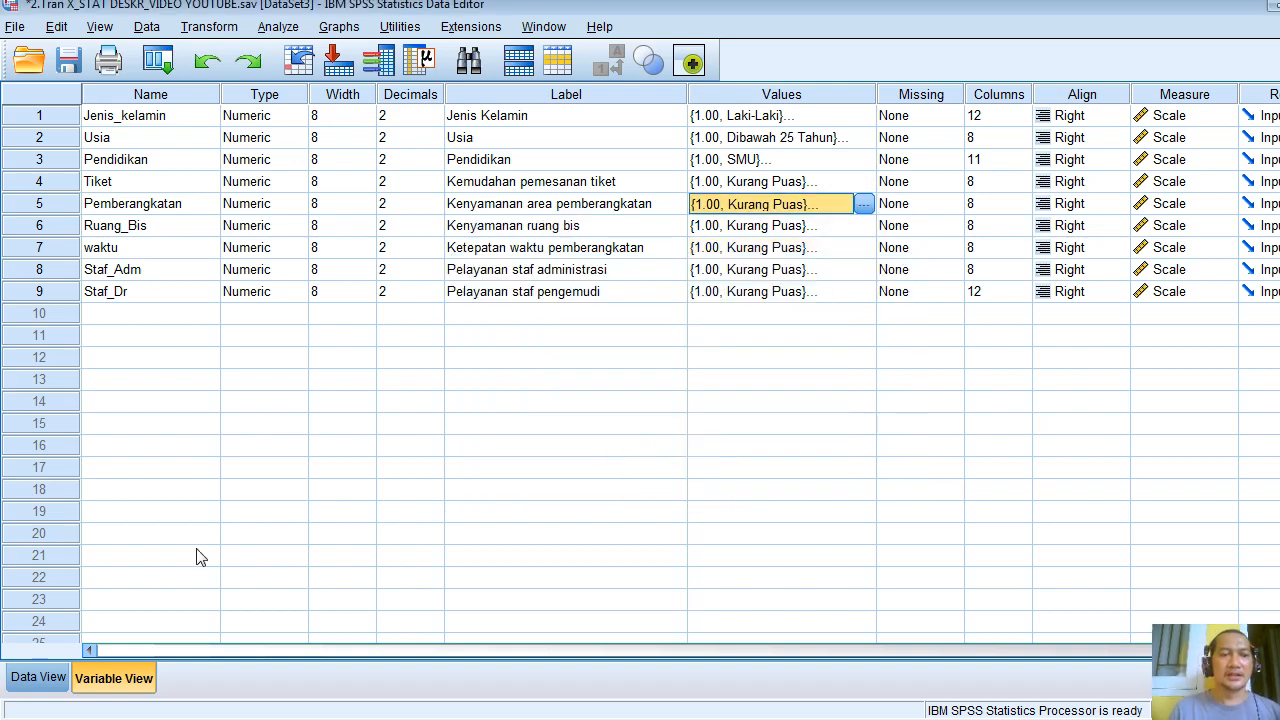
Run a Frequencies analysis with frequency tables on all nine variables, from Jenis Kelamin to Pelayanan staf pengemudi
{"action": "left_click", "coordinate": [48, 680]}
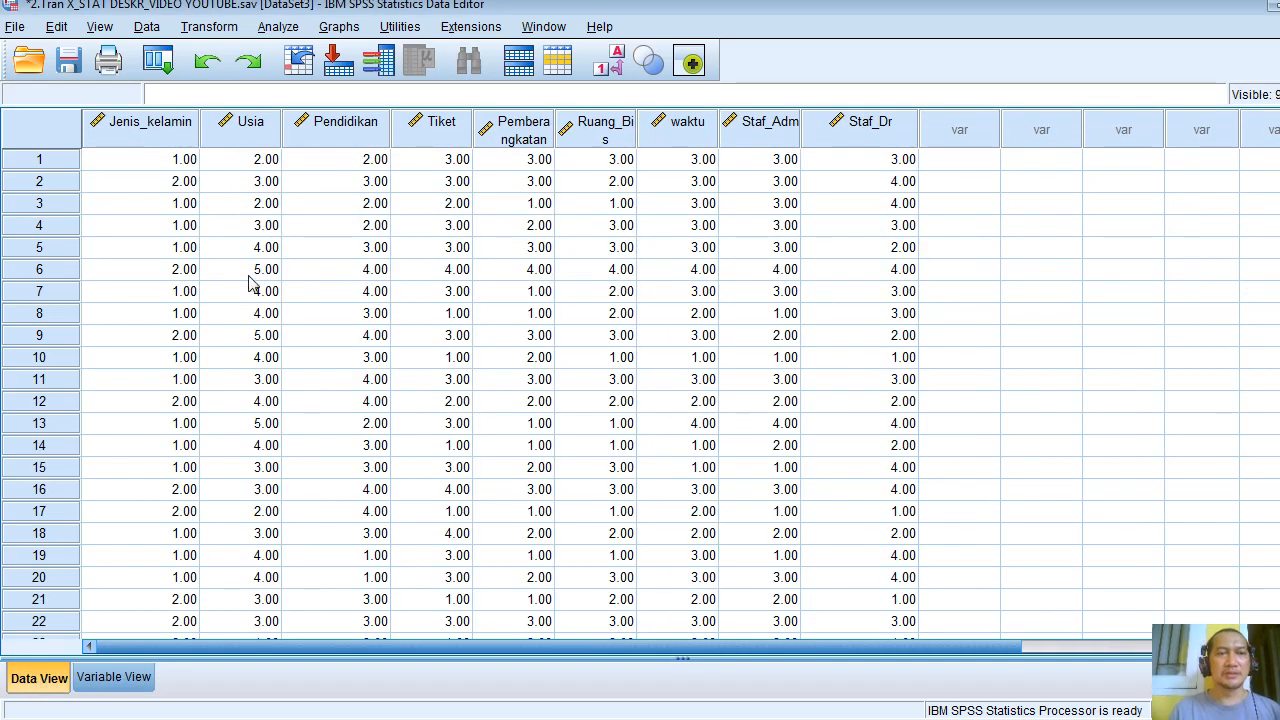
{"action": "left_click", "coordinate": [110, 682]}
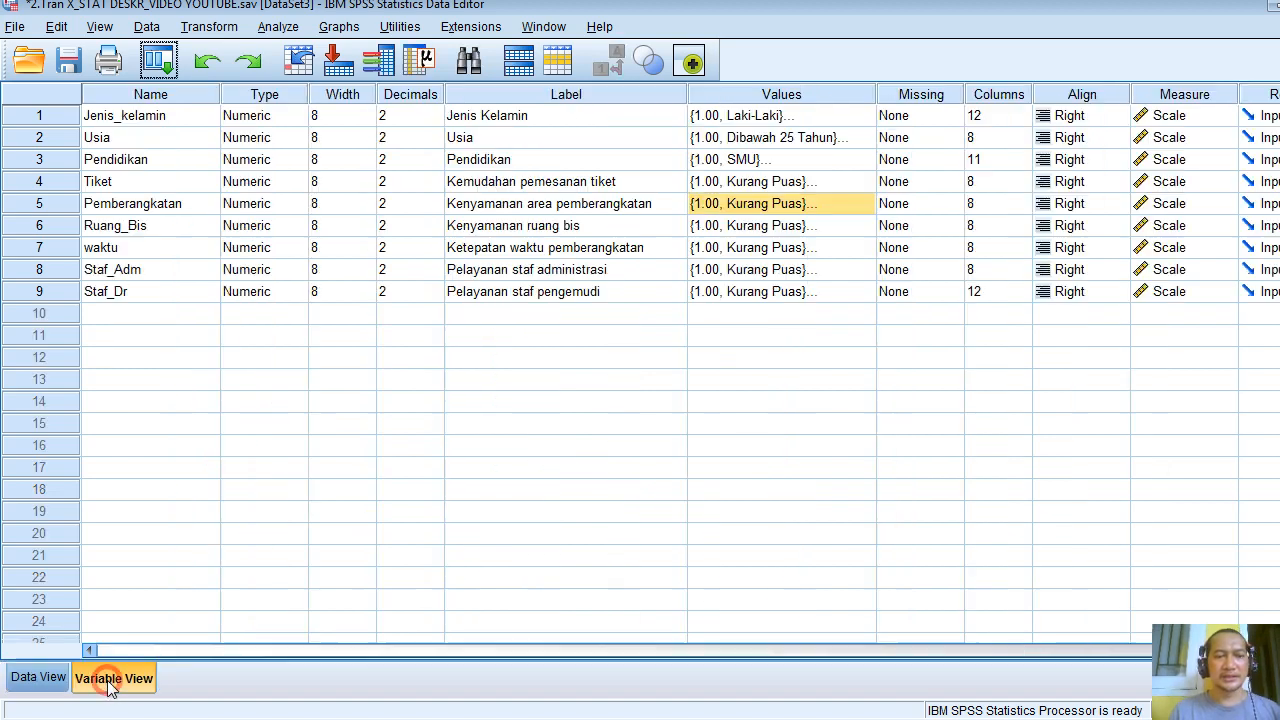
{"action": "left_click", "coordinate": [42, 680]}
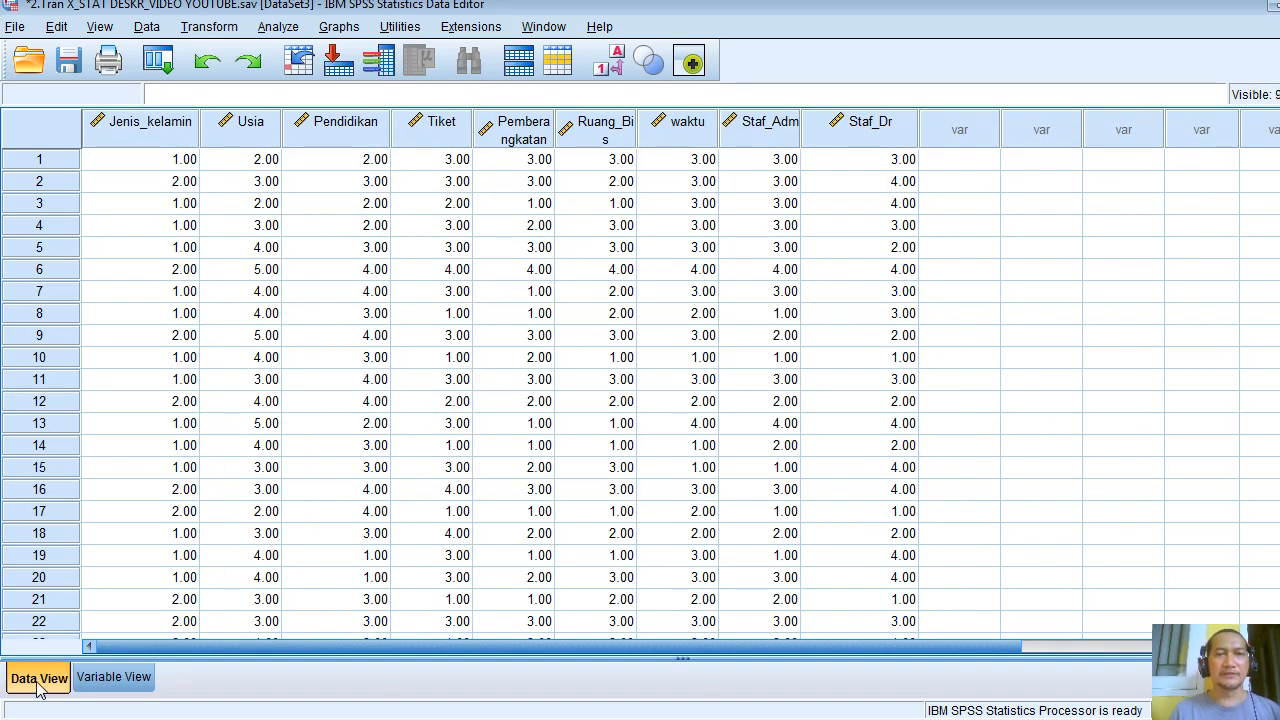
{"action": "left_click", "coordinate": [286, 28]}
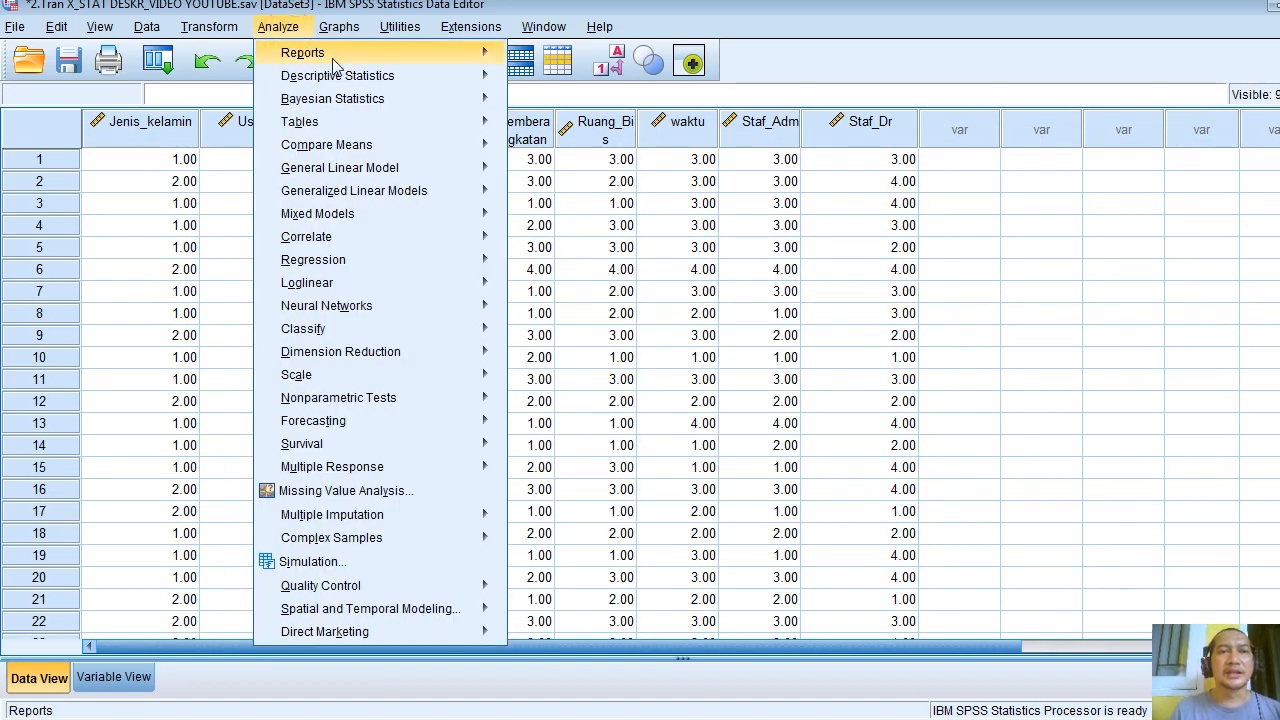
{"action": "mouse_move", "coordinate": [360, 78]}
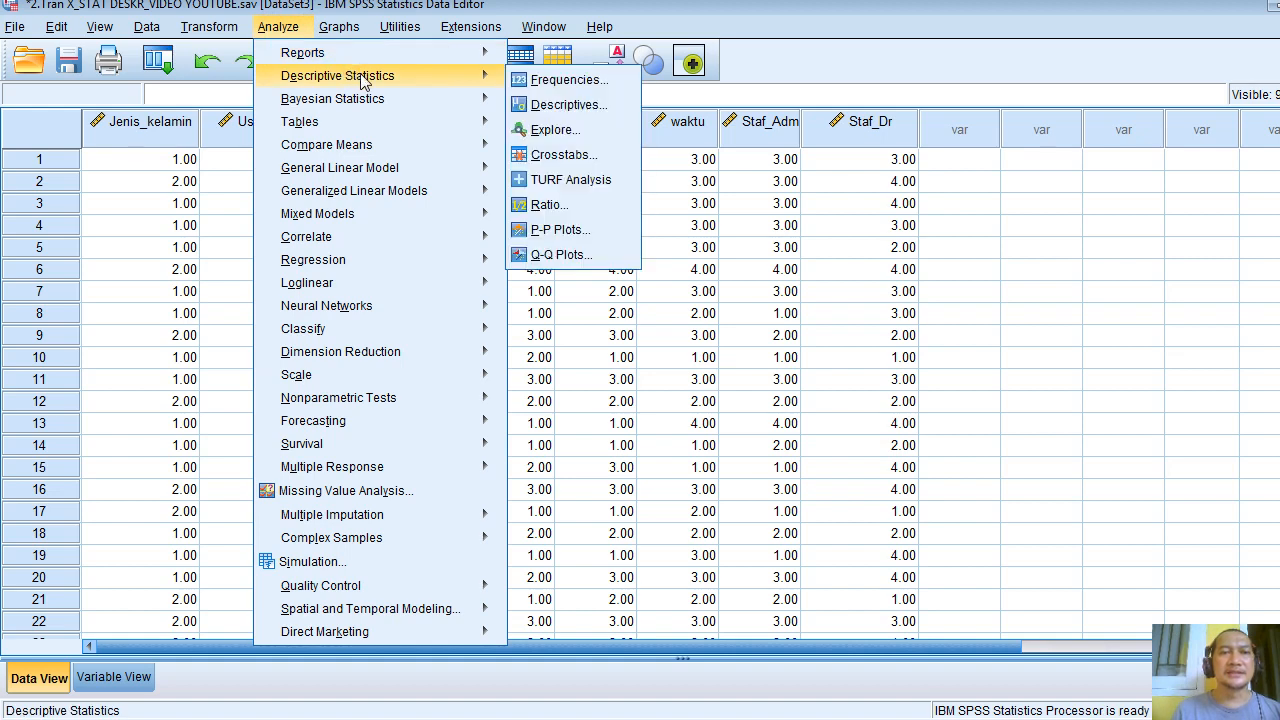
{"action": "left_click", "coordinate": [570, 80]}
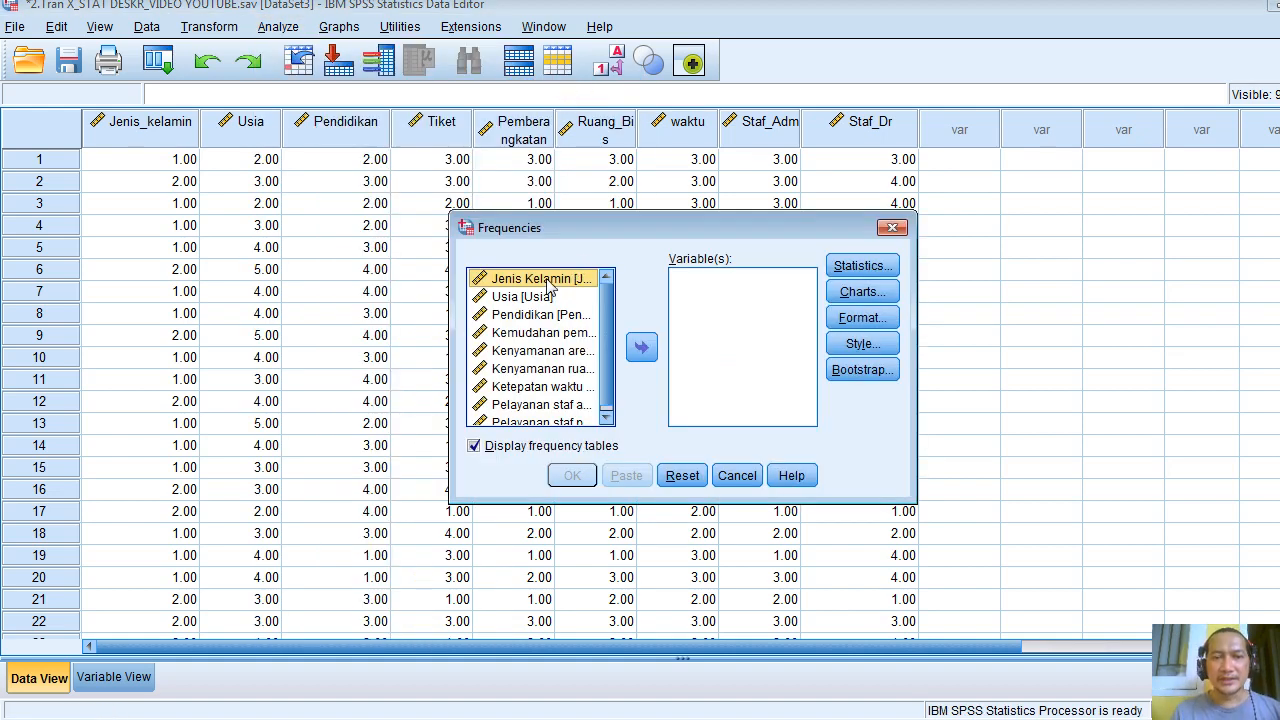
{"action": "left_click", "coordinate": [606, 418]}
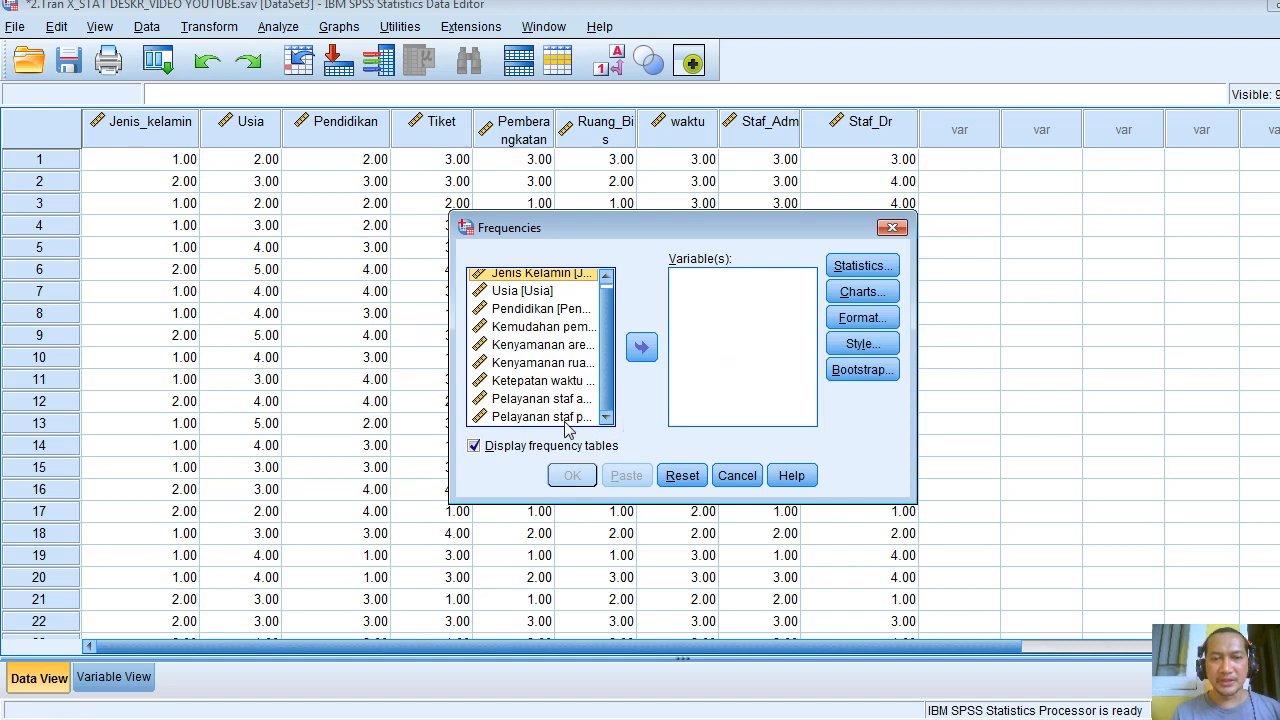
{"action": "left_click", "coordinate": [560, 416], "text": "shift"}
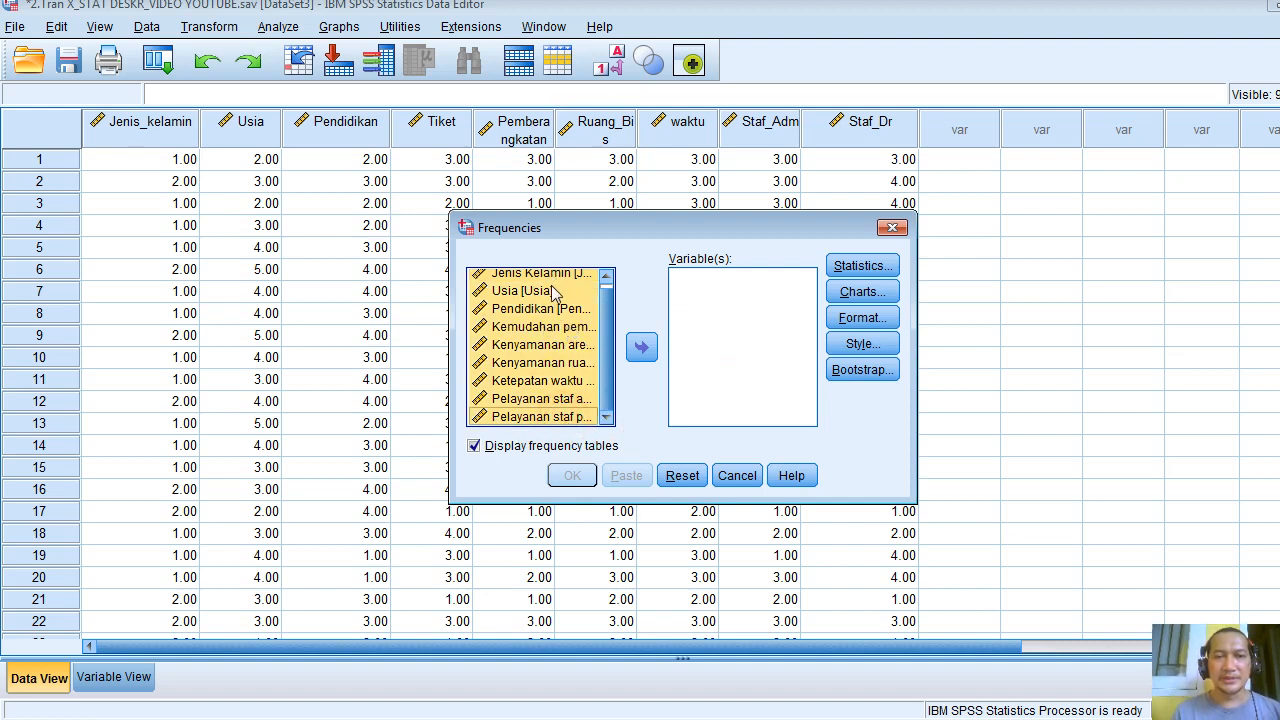
{"action": "left_click", "coordinate": [641, 348]}
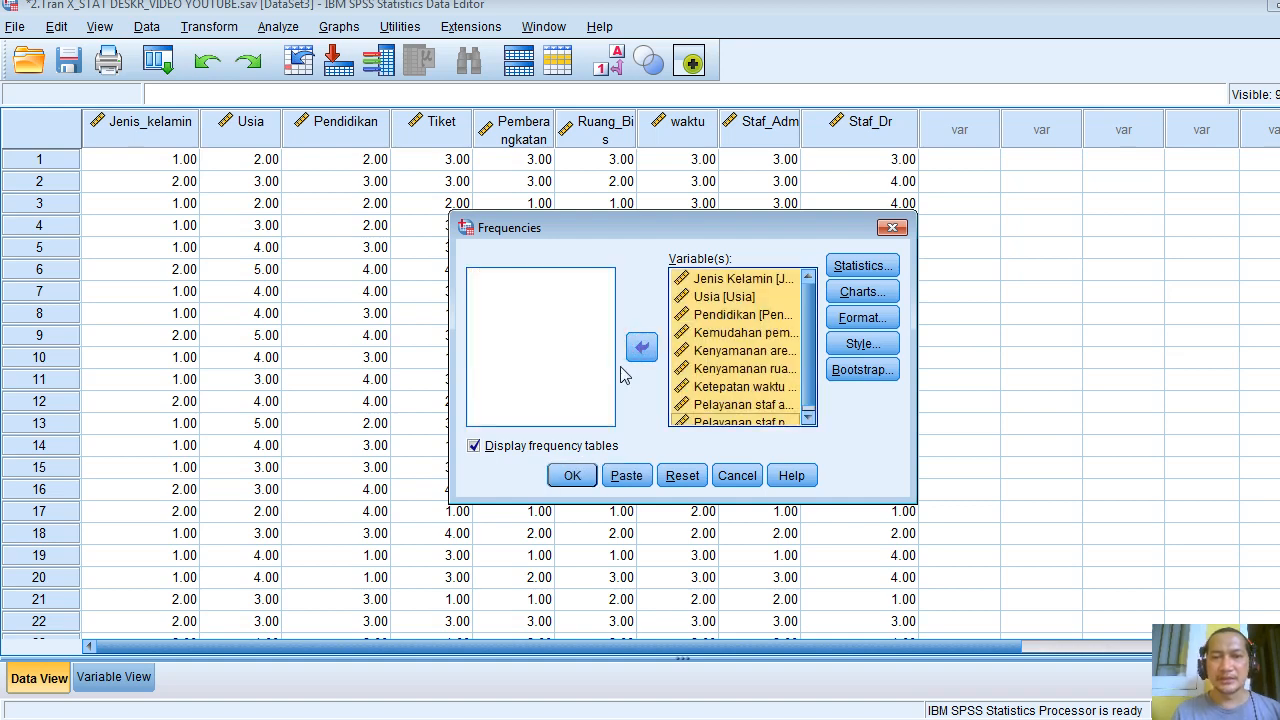
{"action": "left_click", "coordinate": [572, 475]}
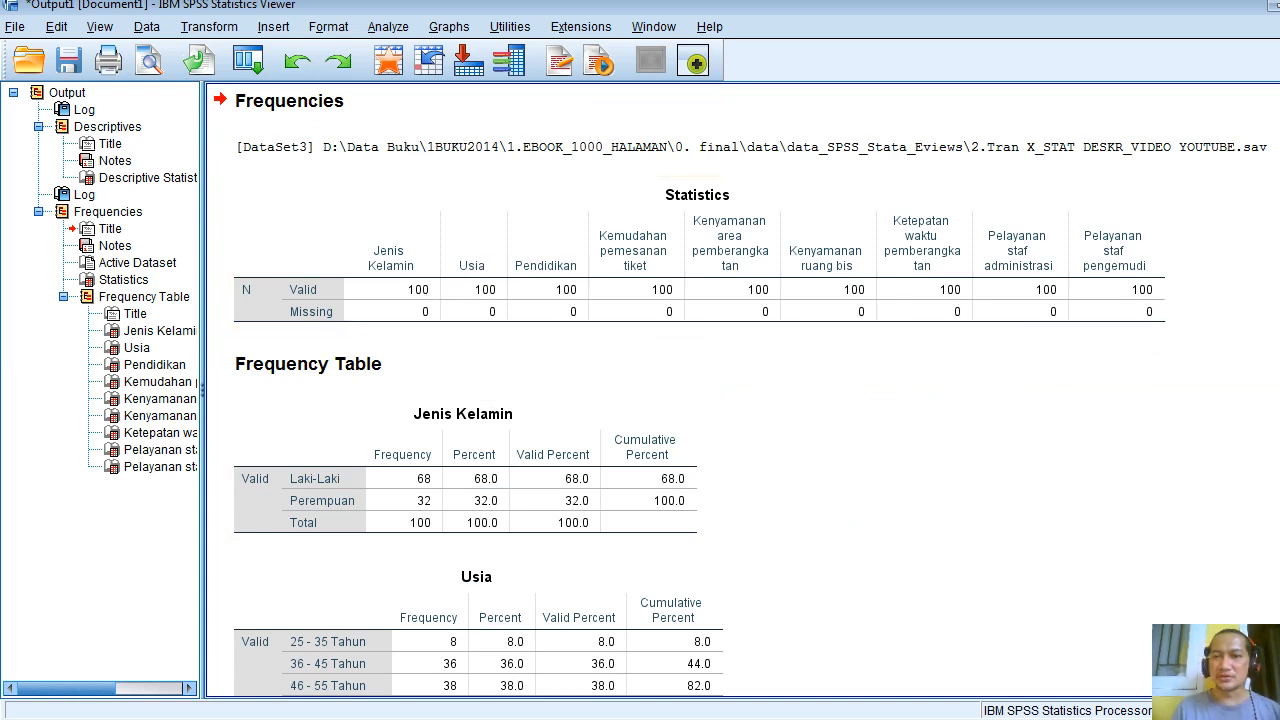
Examine the frequency tables for Jenis Kelamin, Usia, Pendidikan, Kemudahan pemesanan tiket and Kenyamanan area pemberangkatan
{"action": "scroll", "coordinate": [741, 389], "scroll_direction": "down", "scroll_amount": 5}
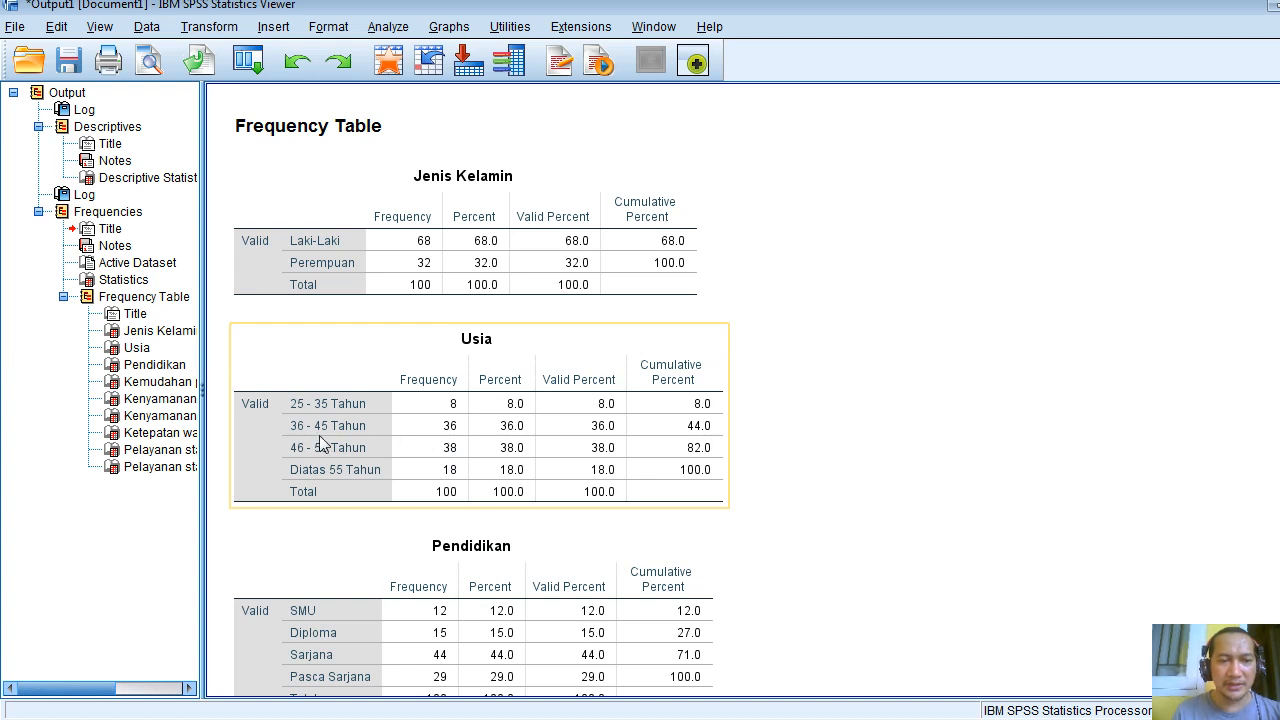
{"action": "left_click", "coordinate": [954, 463]}
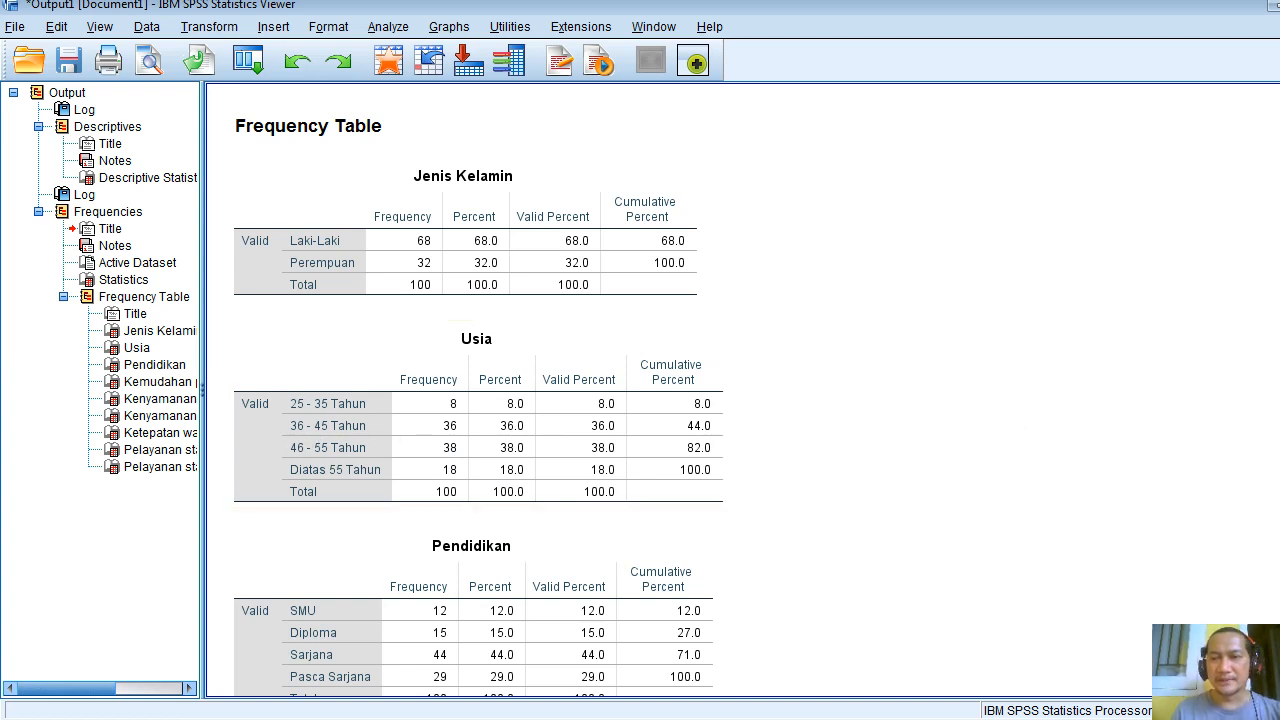
{"action": "scroll", "coordinate": [700, 390], "scroll_direction": "down", "scroll_amount": 3}
{"action": "scroll", "coordinate": [881, 499], "scroll_direction": "down", "scroll_amount": 5}
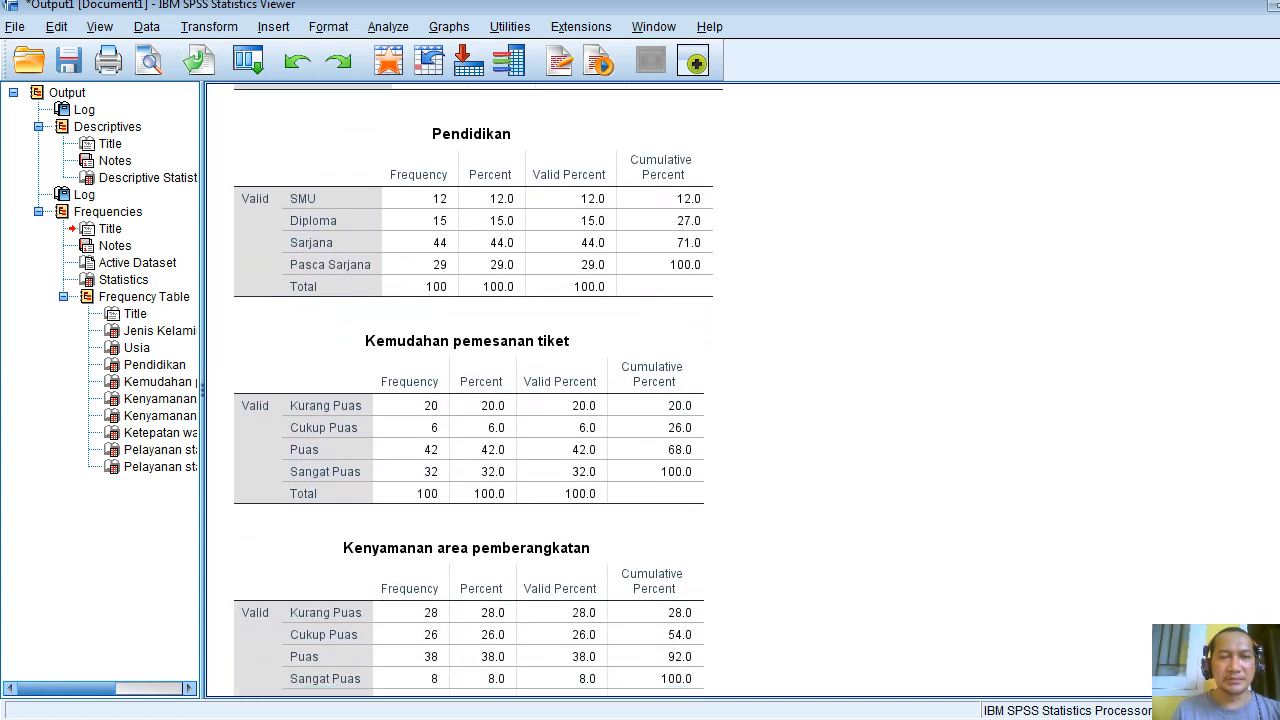
{"action": "left_click", "coordinate": [578, 396]}
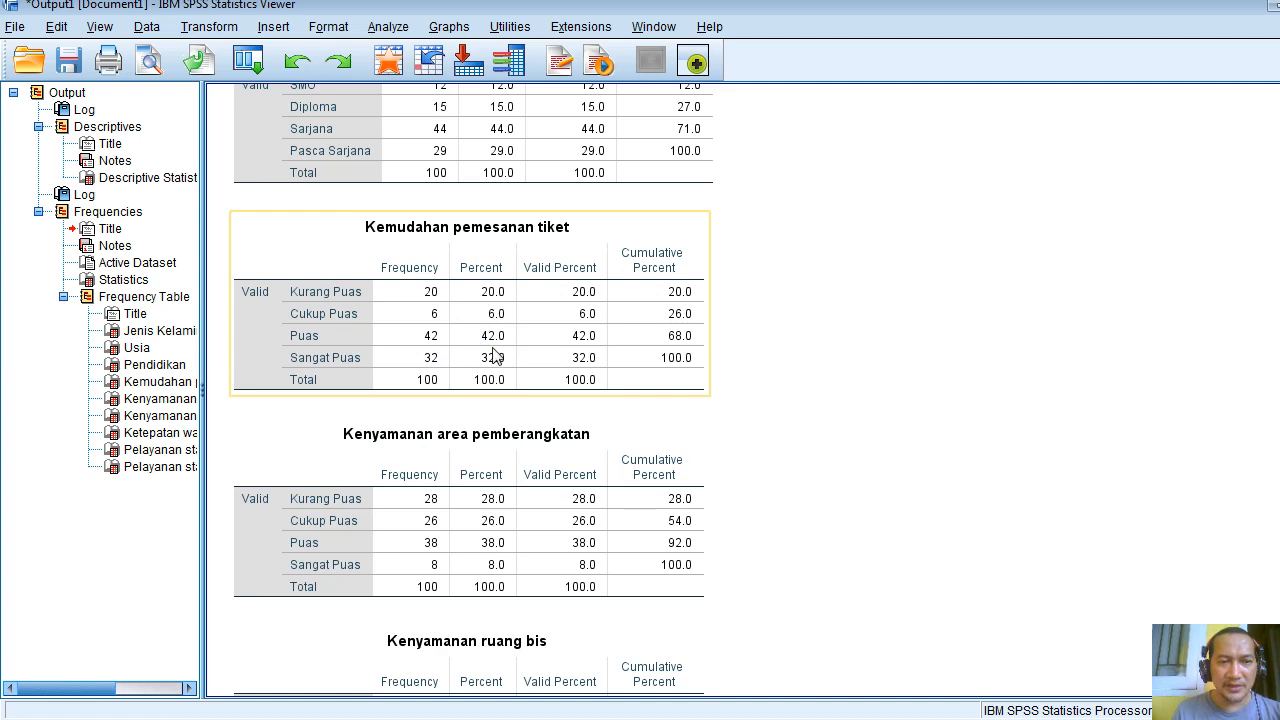
{"action": "left_click", "coordinate": [424, 462]}
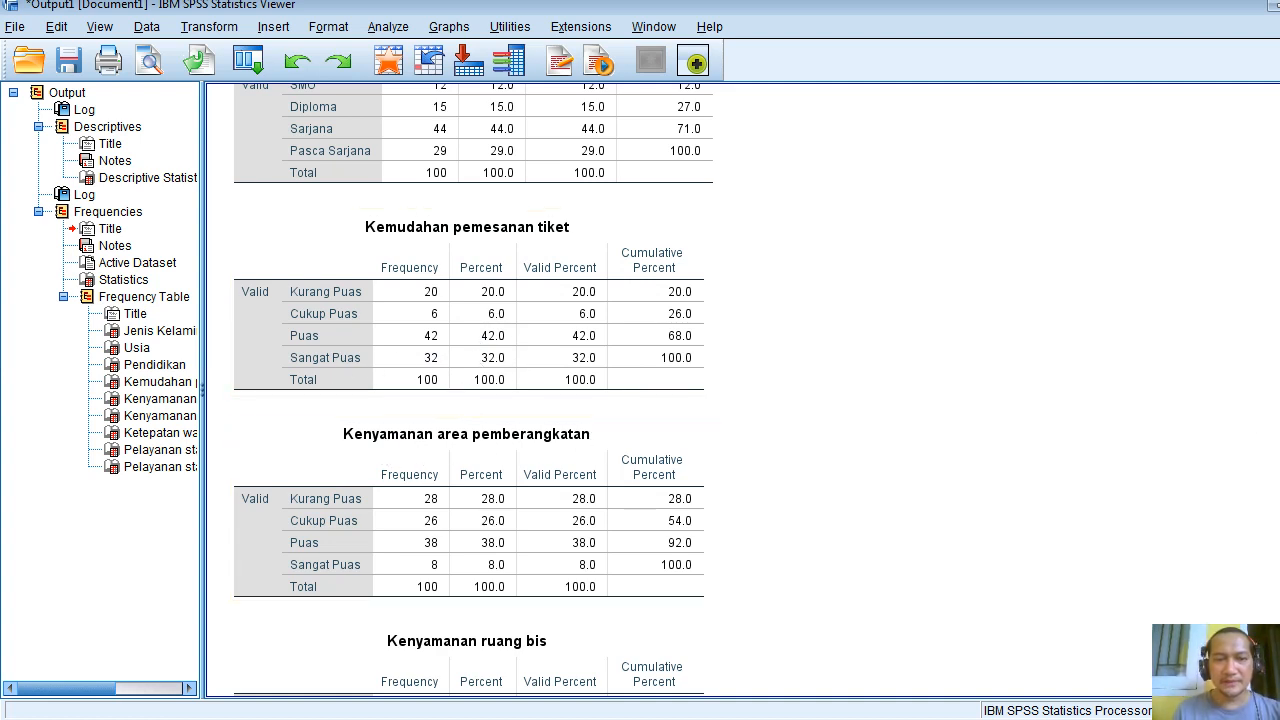
{"action": "scroll", "coordinate": [783, 466], "scroll_direction": "down", "scroll_amount": 4}
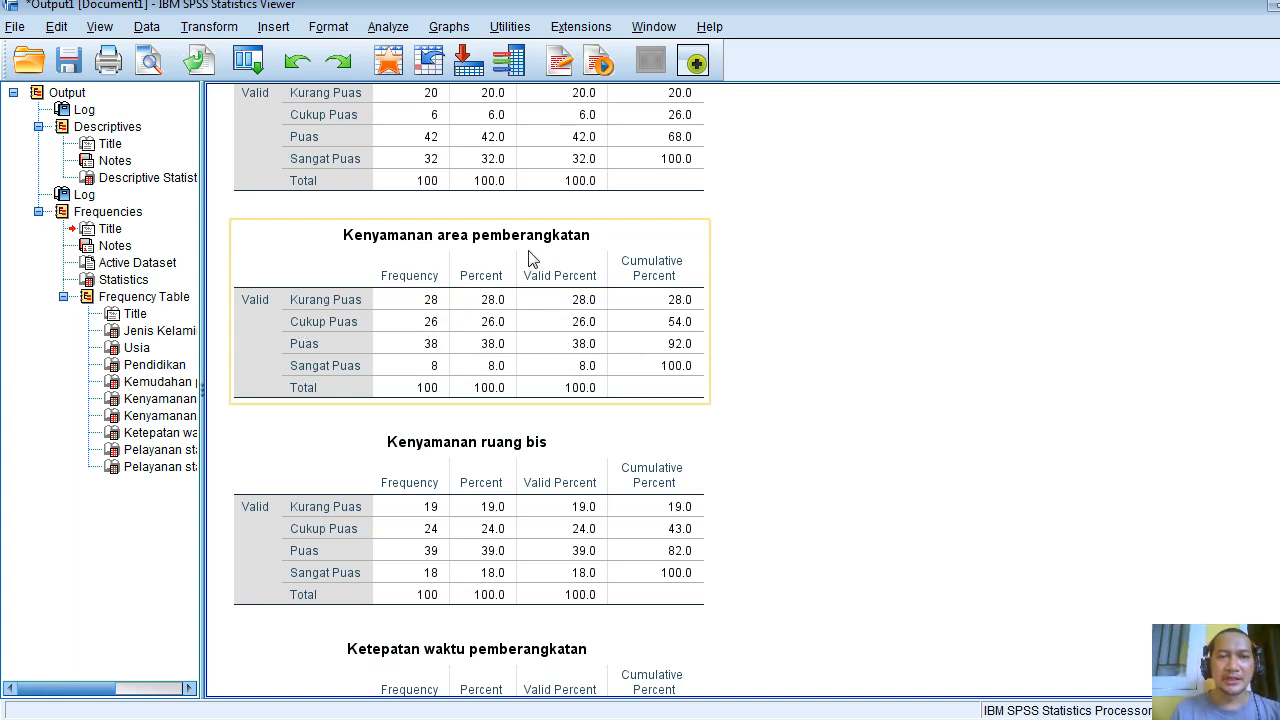
{"action": "left_click", "coordinate": [408, 455]}
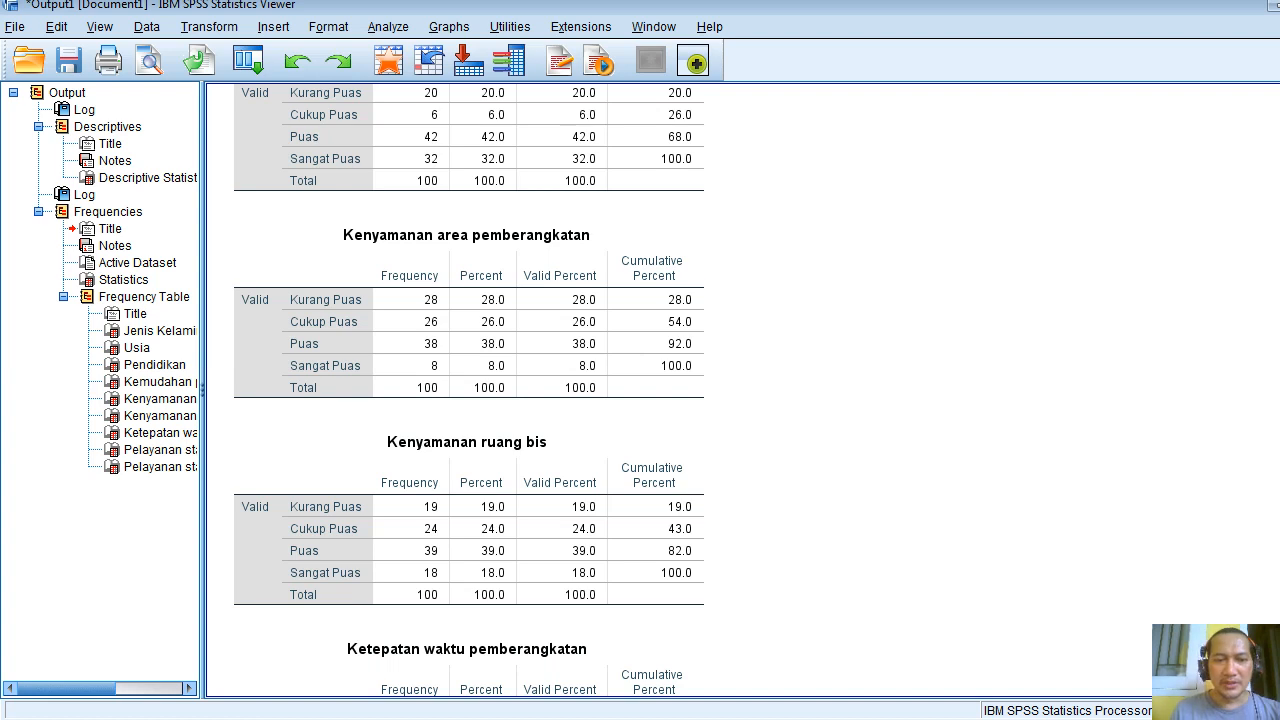
Examine the frequency tables for Kenyamanan ruang bis, Ketepatan waktu pemberangkatan, Pelayanan staf administrasi and Pelayanan staf pengemudi
{"action": "scroll", "coordinate": [469, 390], "scroll_direction": "down", "scroll_amount": 5}
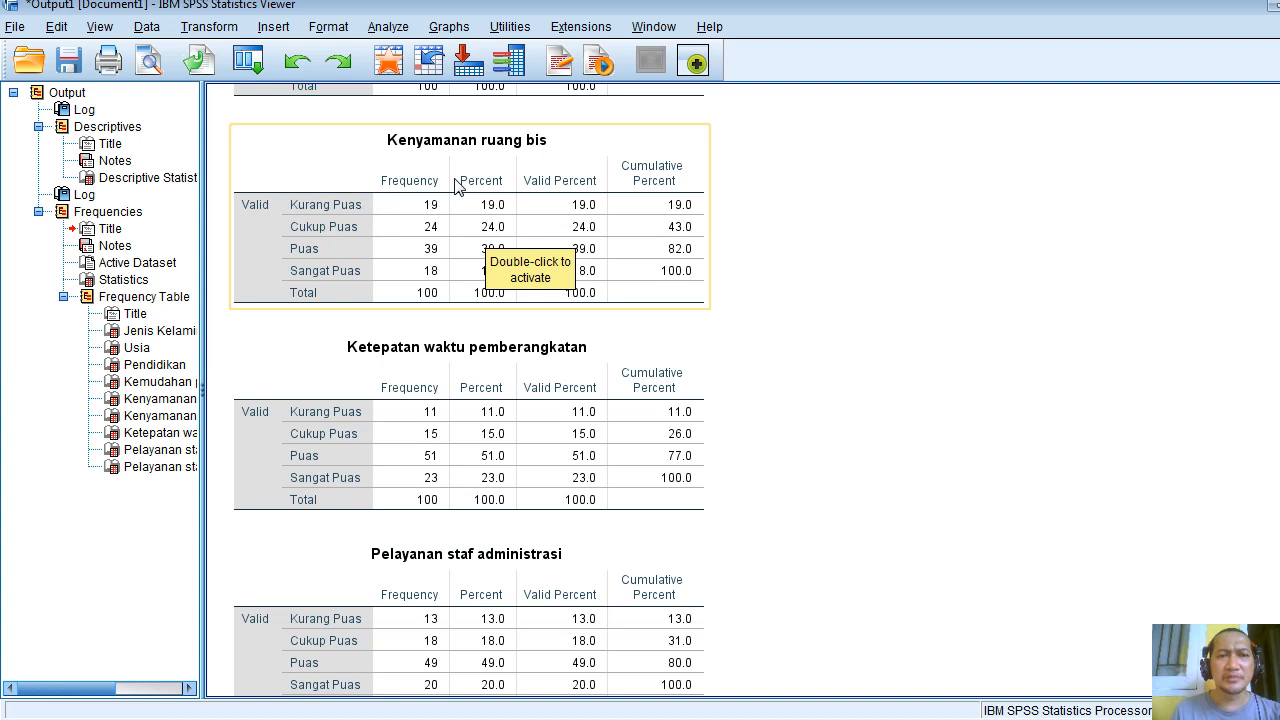
{"action": "left_click", "coordinate": [828, 152]}
{"action": "left_click", "coordinate": [485, 397]}
{"action": "left_click", "coordinate": [549, 289]}
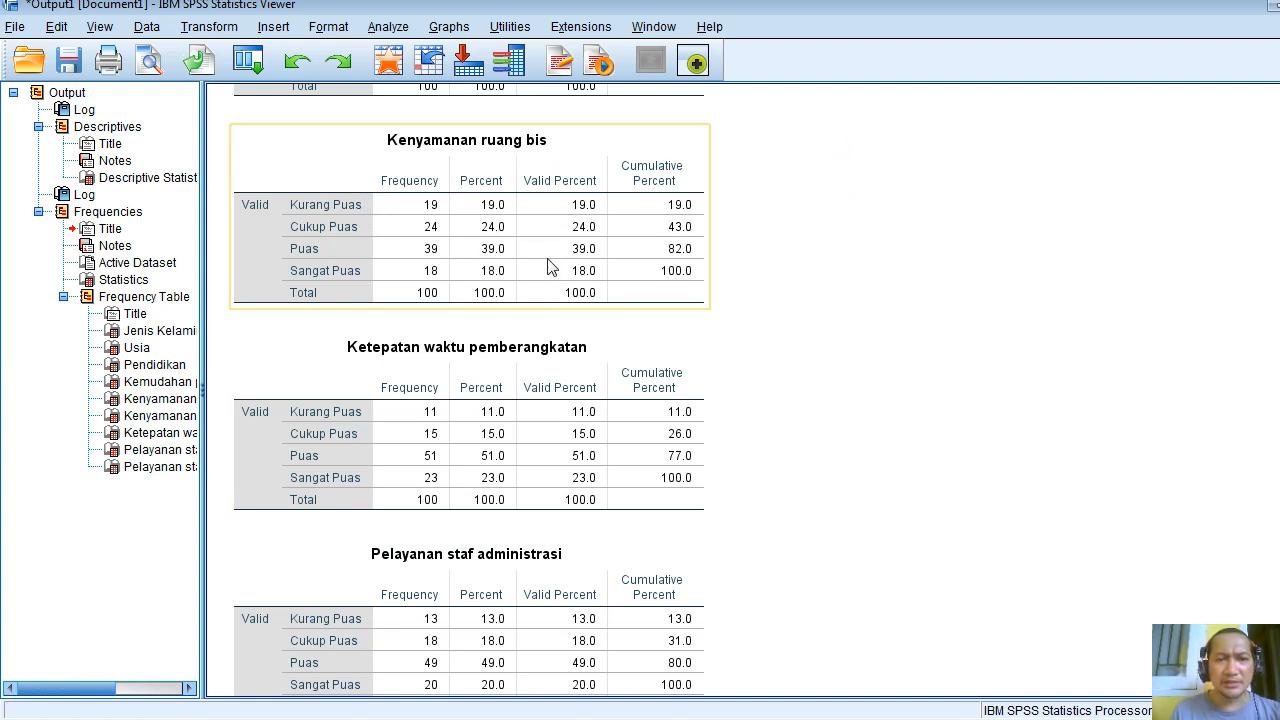
{"action": "left_click", "coordinate": [465, 344]}
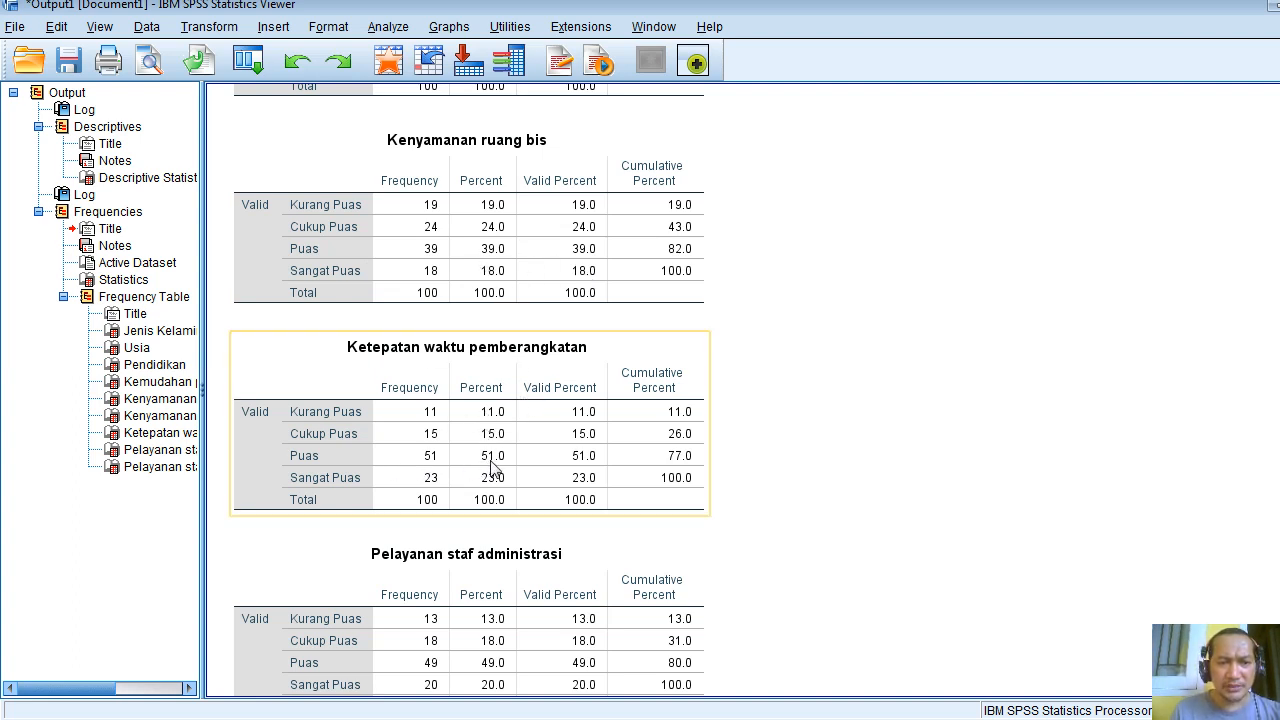
{"action": "left_click", "coordinate": [787, 466]}
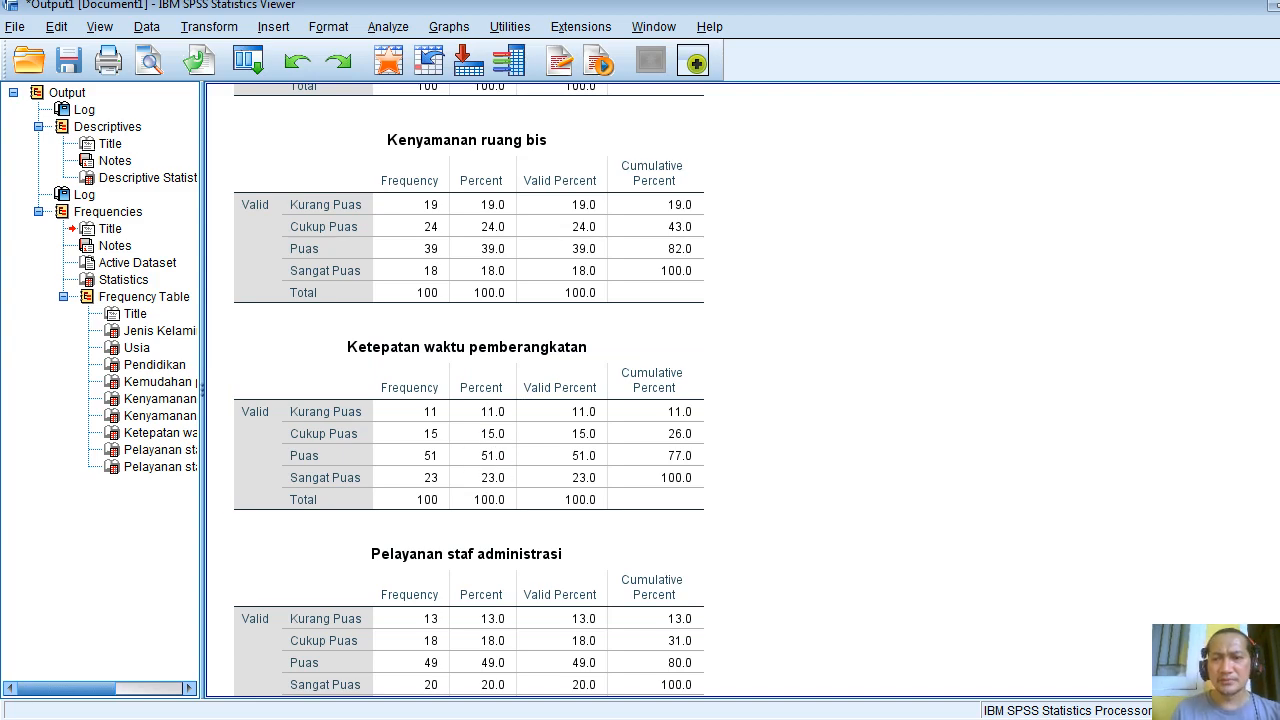
{"action": "scroll", "coordinate": [469, 390], "scroll_direction": "down", "scroll_amount": 5}
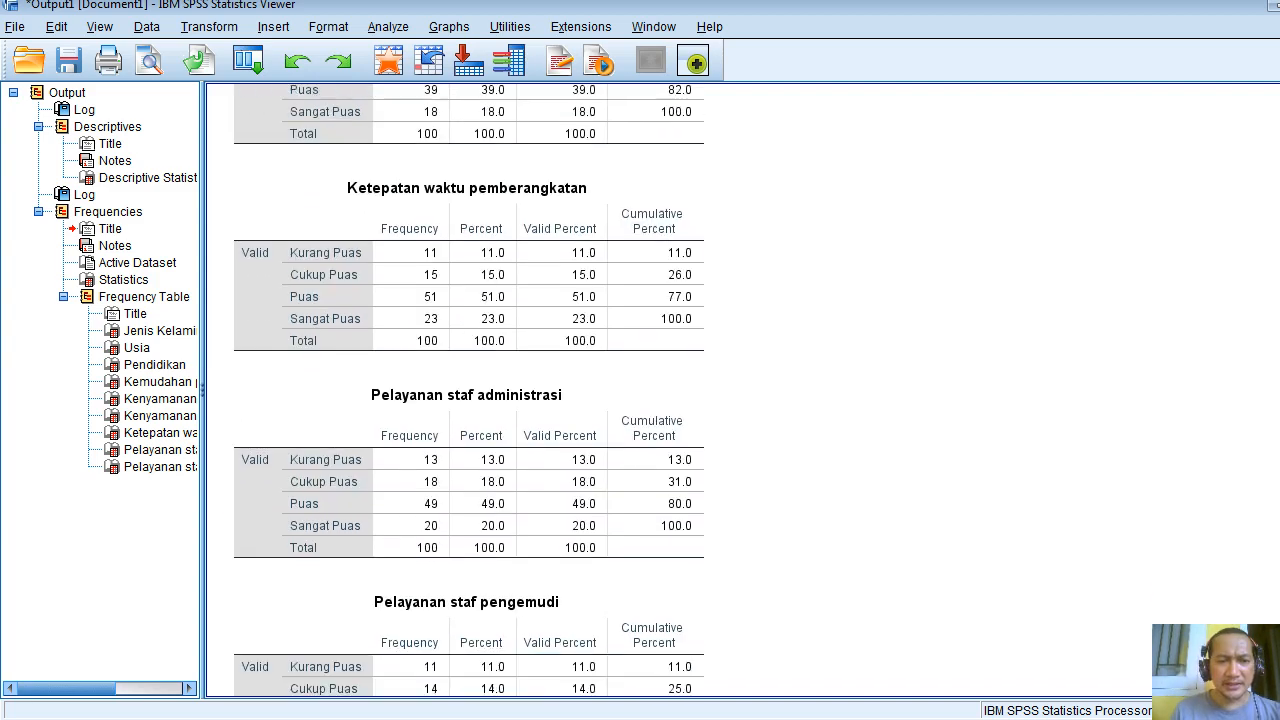
{"action": "left_click", "coordinate": [588, 442]}
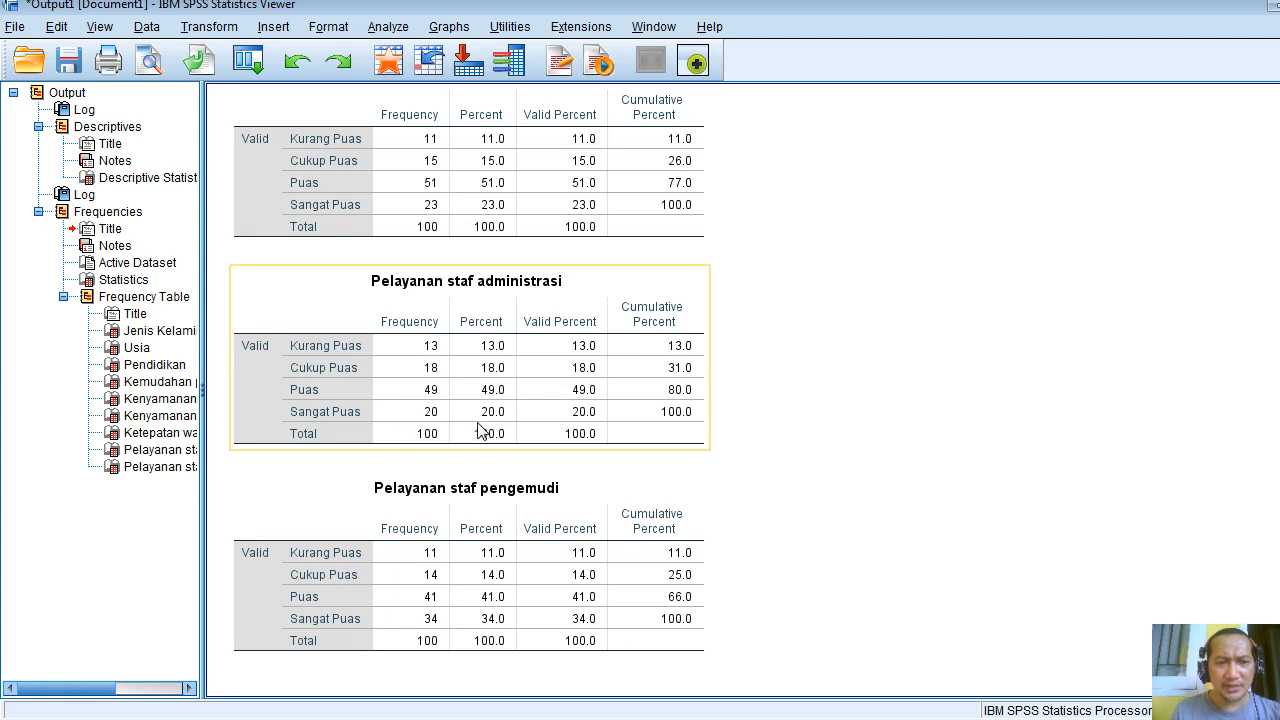
{"action": "left_click", "coordinate": [415, 533]}
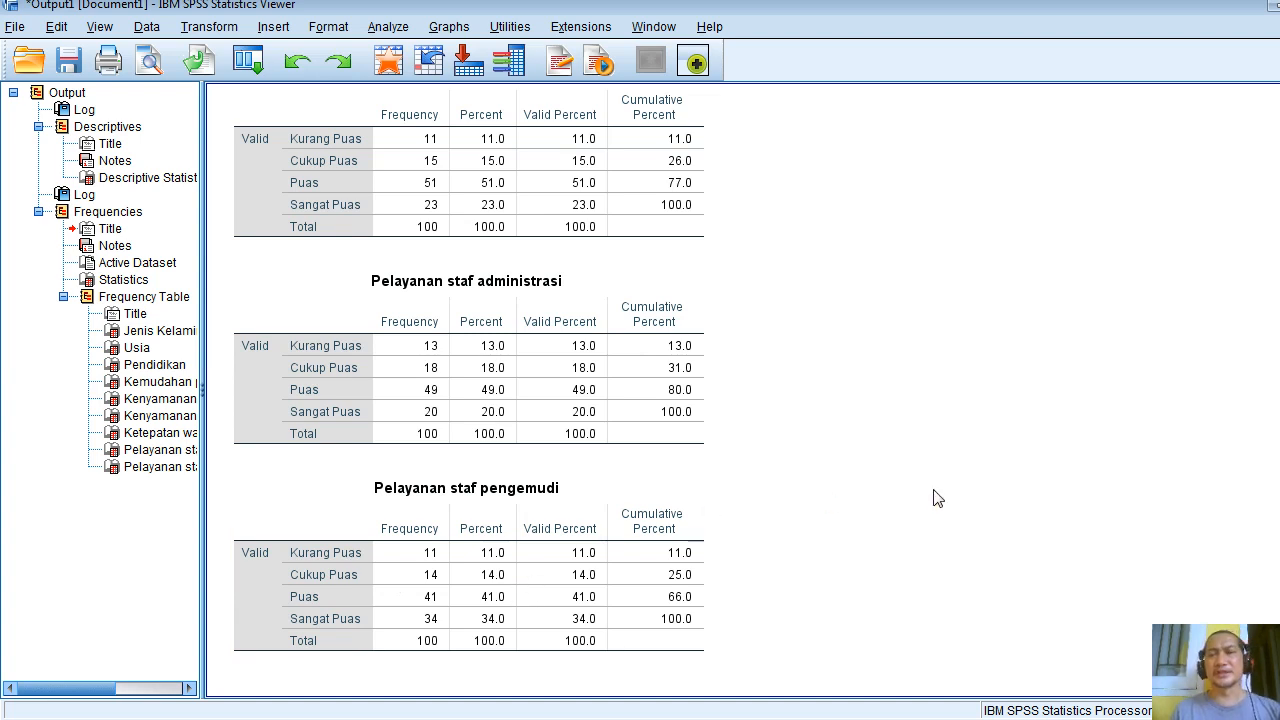
Start another Frequencies analysis with the display of frequency tables turned off
{"action": "left_click", "coordinate": [389, 30]}
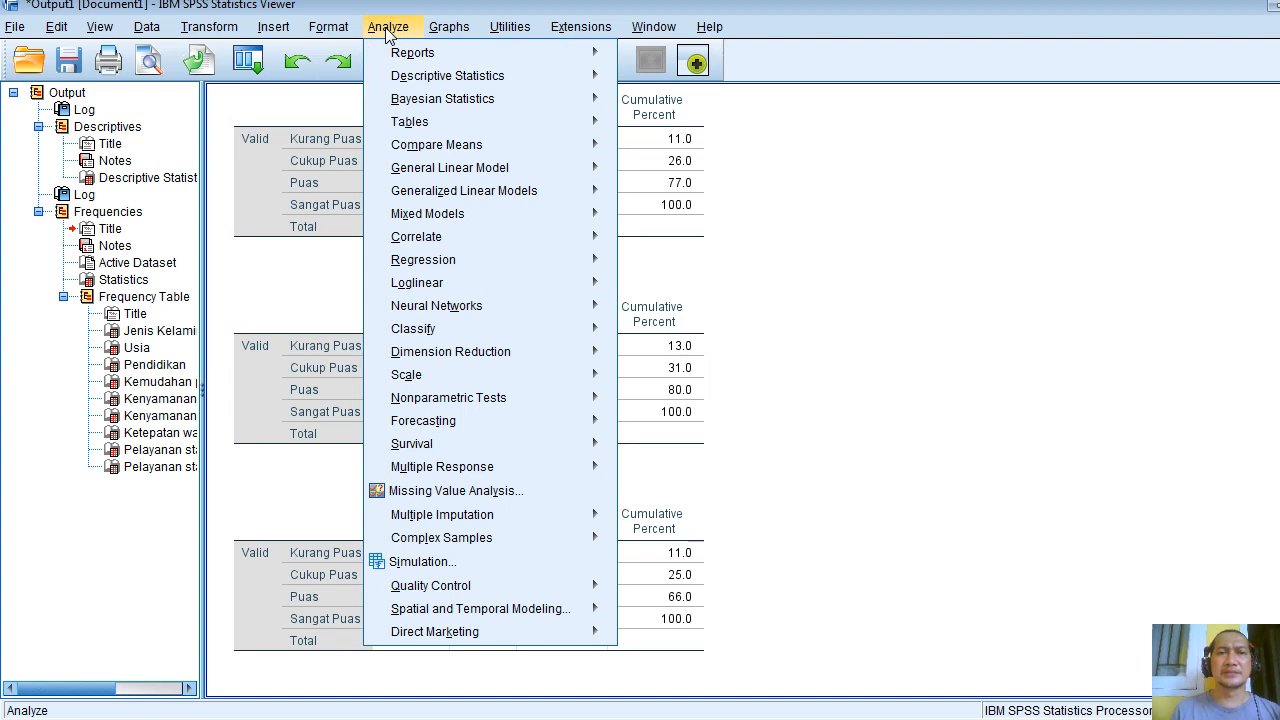
{"action": "mouse_move", "coordinate": [440, 80]}
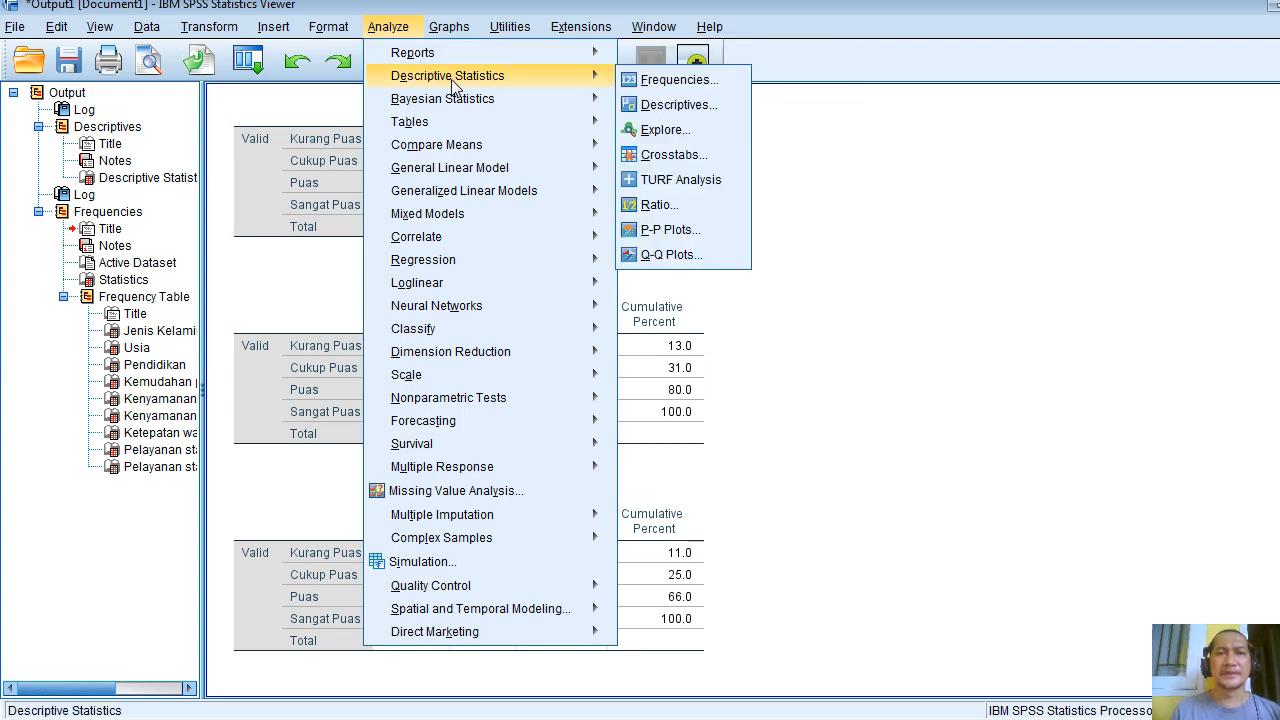
{"action": "left_click", "coordinate": [643, 80]}
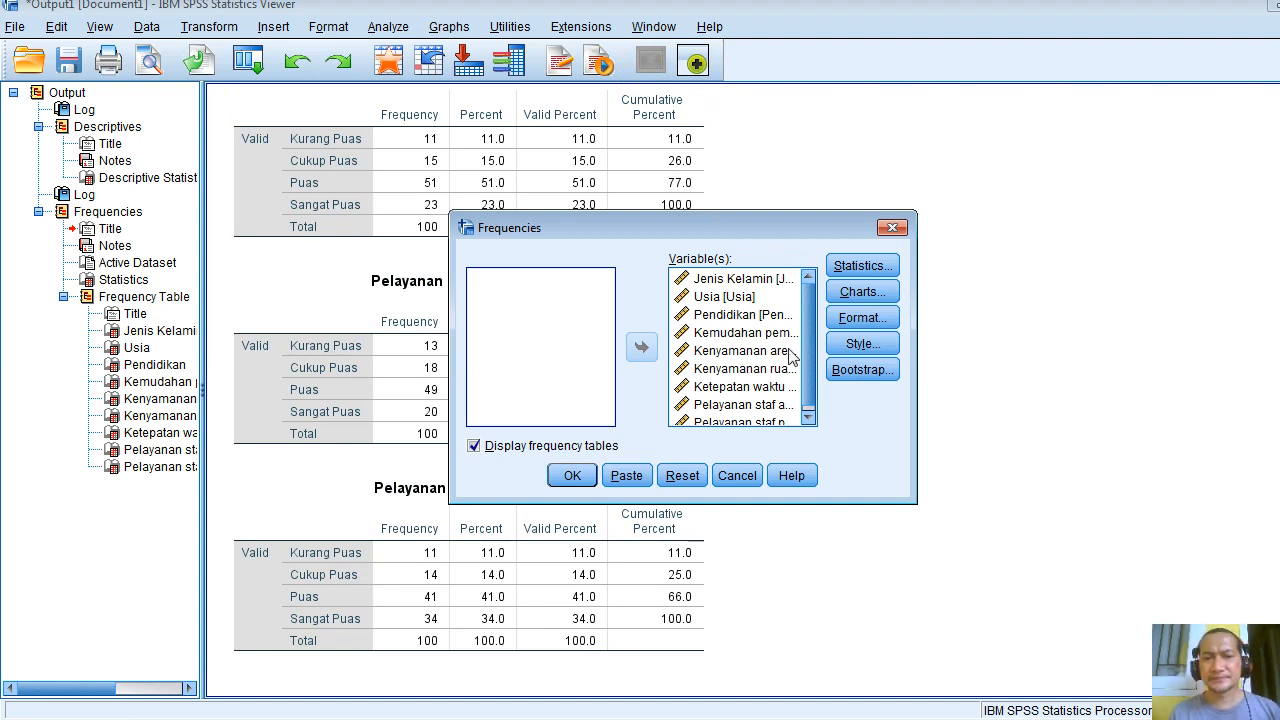
{"action": "left_click", "coordinate": [545, 450]}
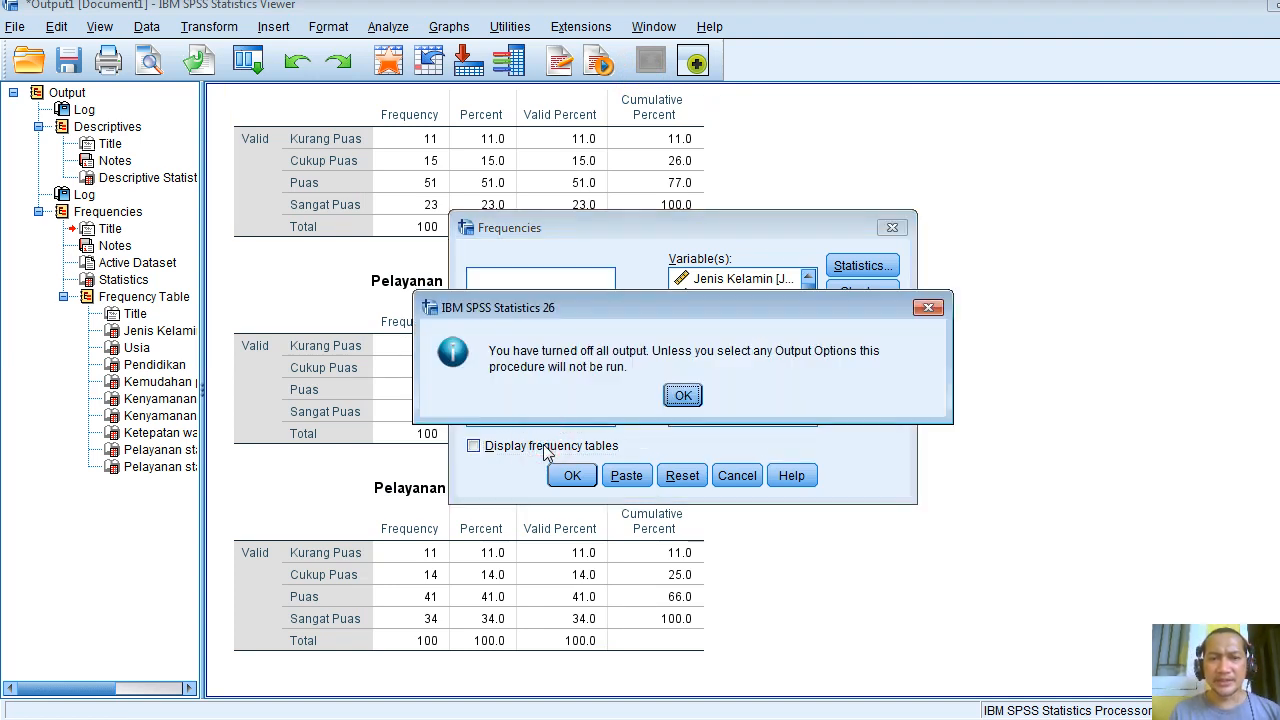
{"action": "left_click", "coordinate": [680, 397]}
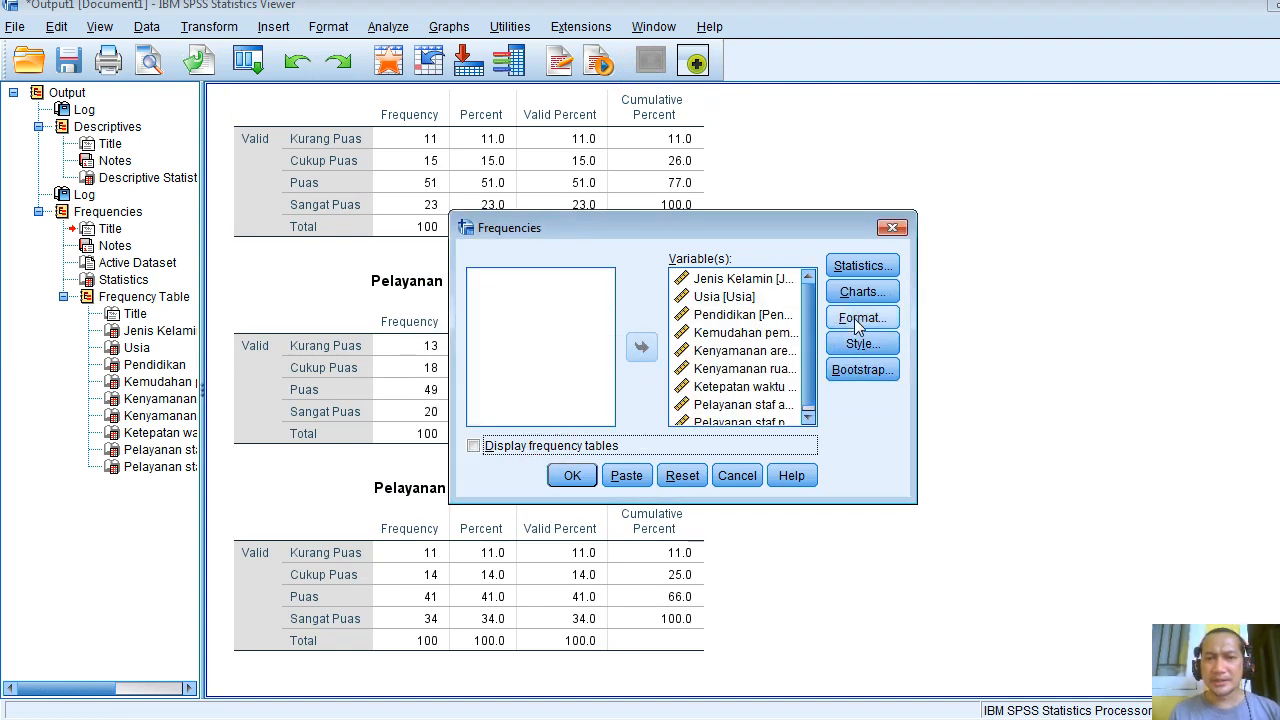
Request the mean, median, standard deviation, minimum and maximum as statistics for the Frequencies analysis
{"action": "left_click", "coordinate": [865, 266]}
{"action": "left_click", "coordinate": [764, 230]}
{"action": "left_click", "coordinate": [764, 250]}
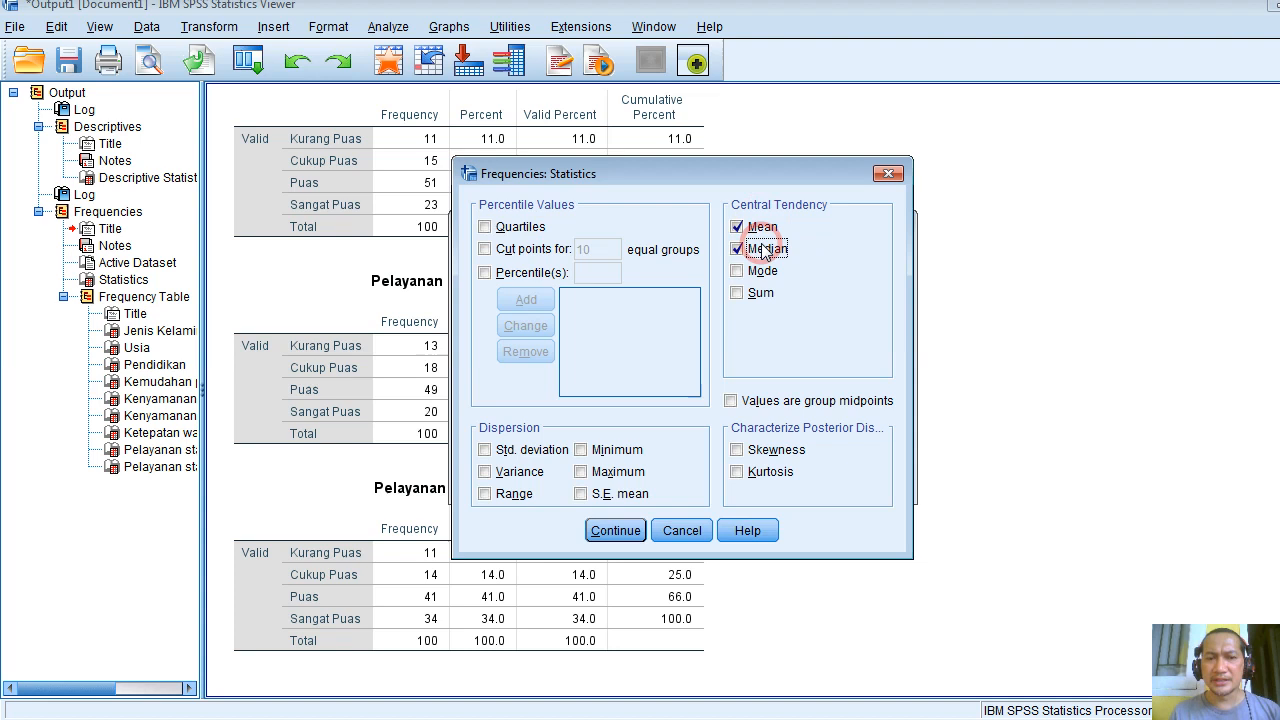
{"action": "left_click", "coordinate": [620, 451]}
{"action": "left_click", "coordinate": [614, 472]}
{"action": "left_click", "coordinate": [533, 451]}
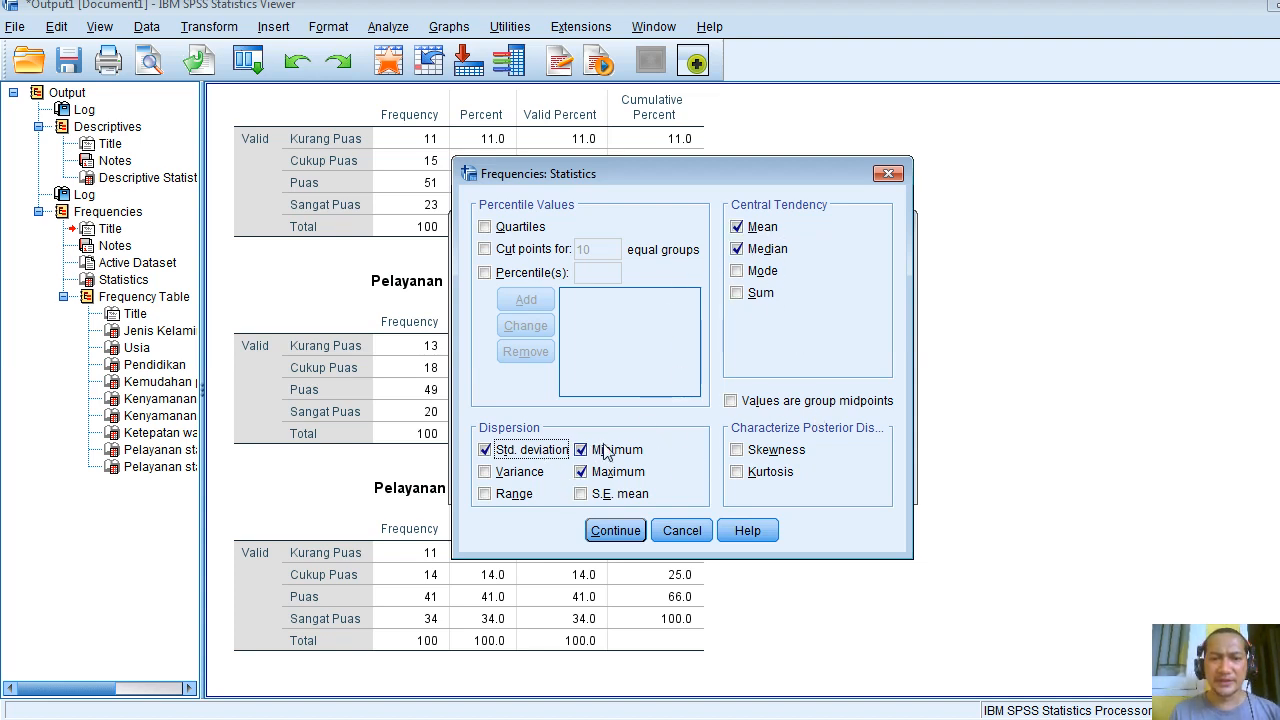
{"action": "left_click", "coordinate": [615, 531]}
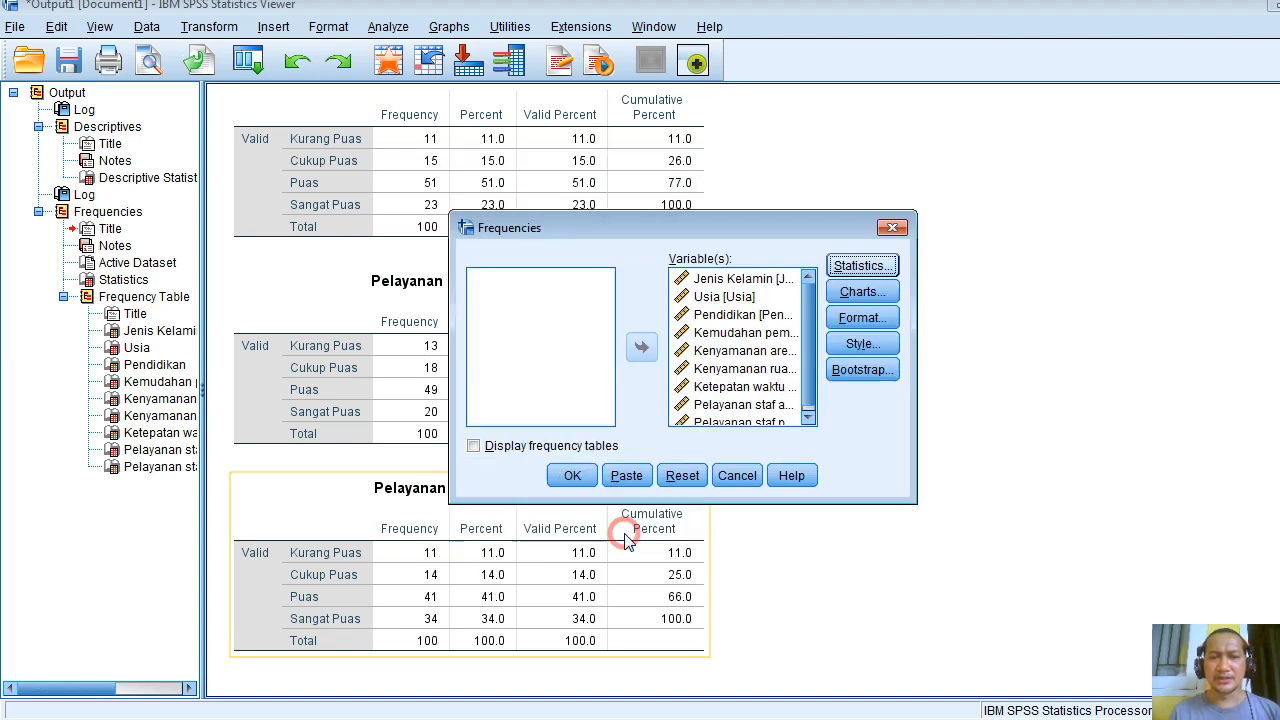
Remove Jenis Kelamin, Usia and Pendidikan from the analysis variables, recheck the chosen statistics and run the Frequencies analysis
{"action": "left_click", "coordinate": [735, 279]}
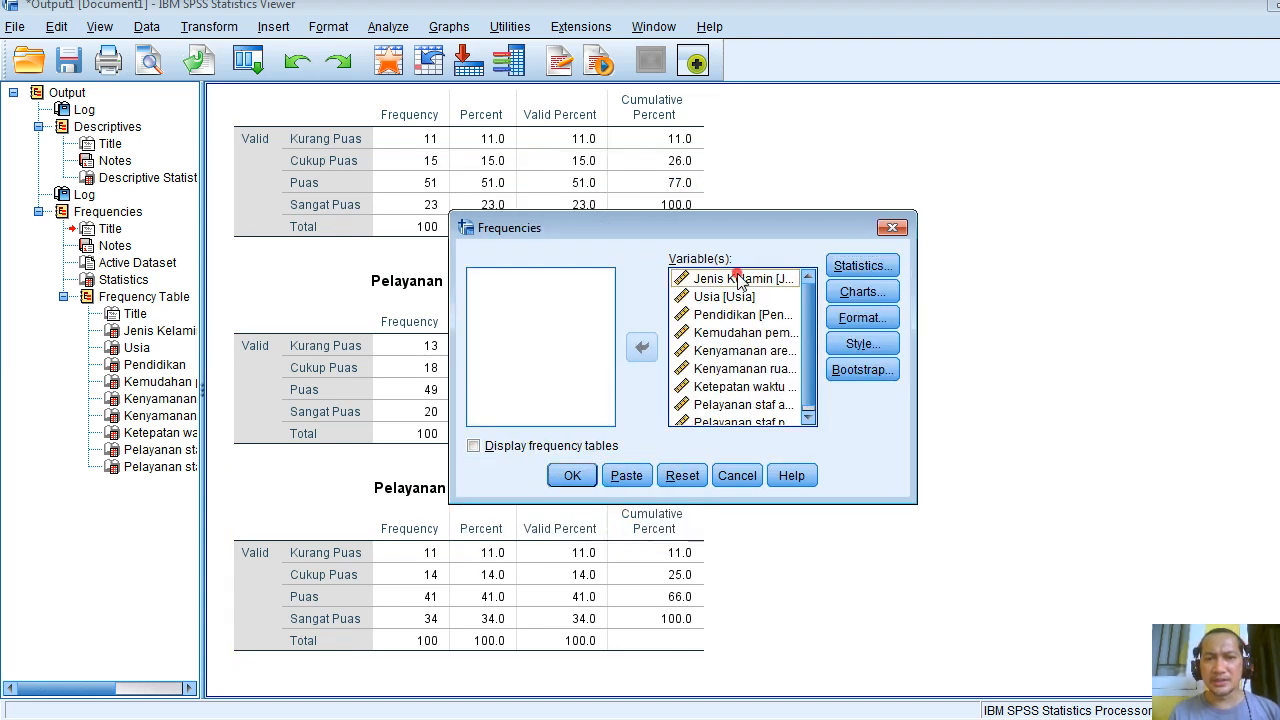
{"action": "left_click", "coordinate": [740, 314], "text": "shift"}
{"action": "left_click", "coordinate": [641, 347]}
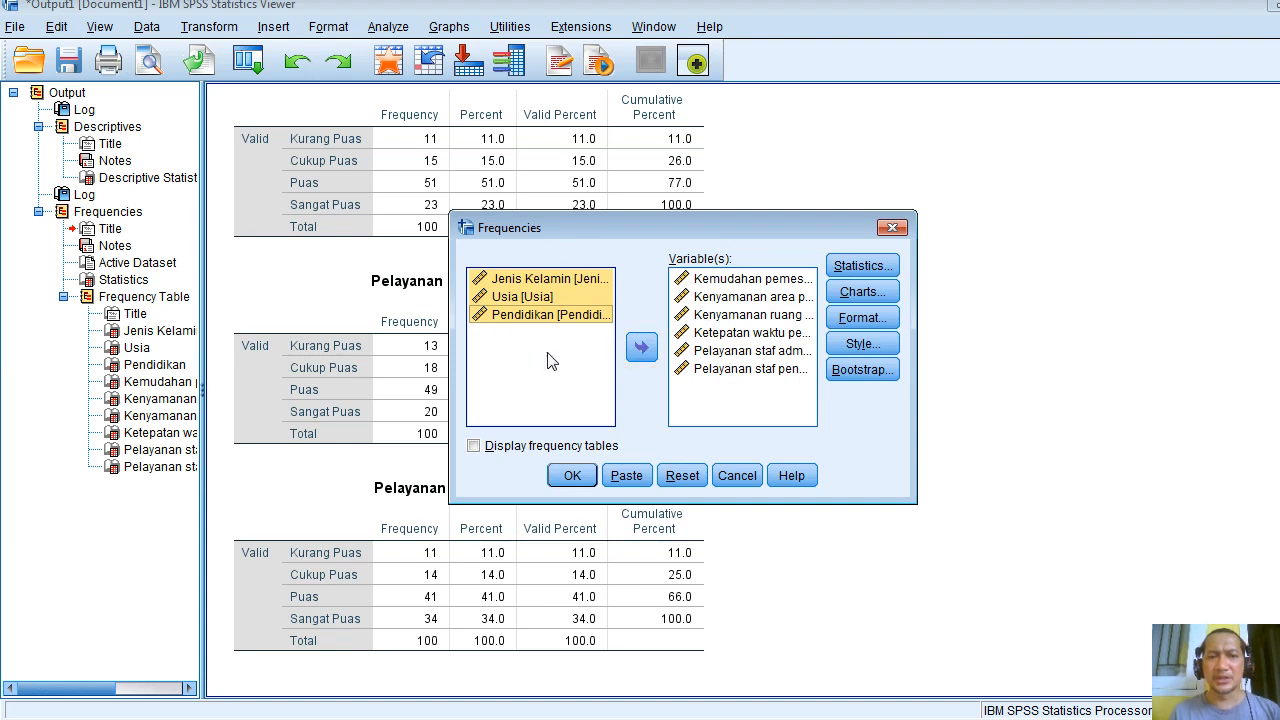
{"action": "left_click", "coordinate": [866, 272]}
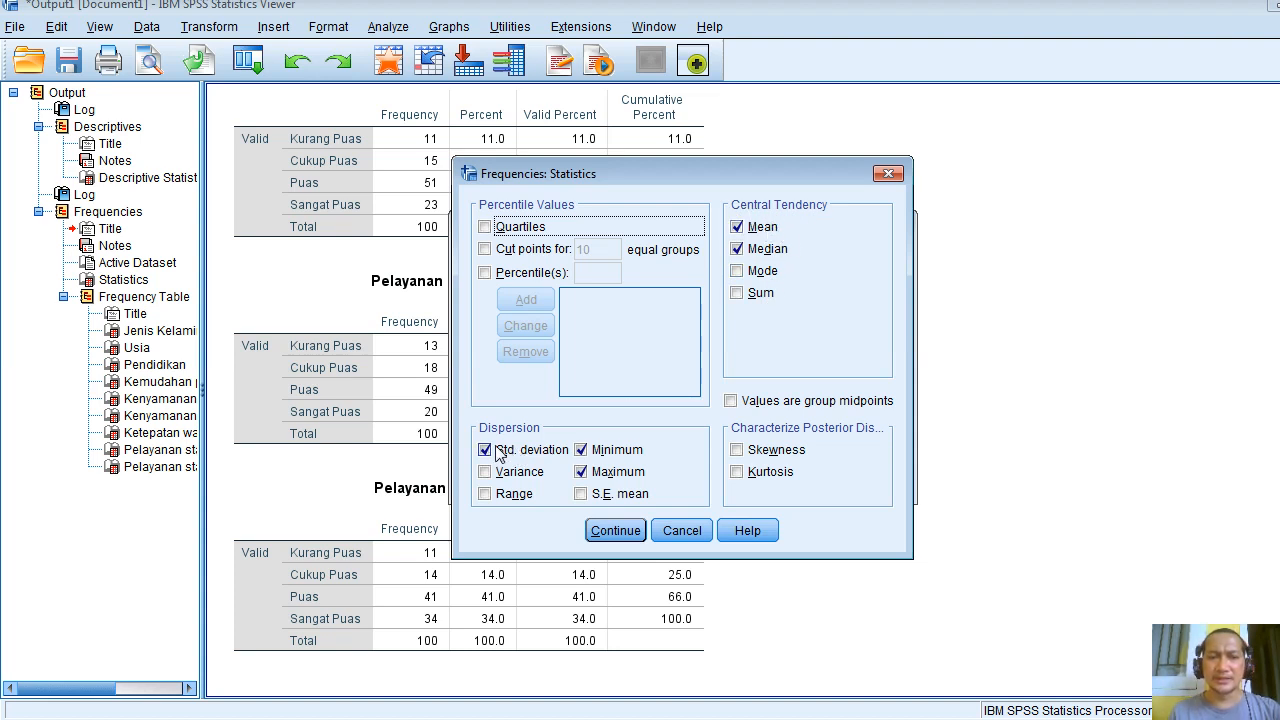
{"action": "left_click", "coordinate": [610, 530]}
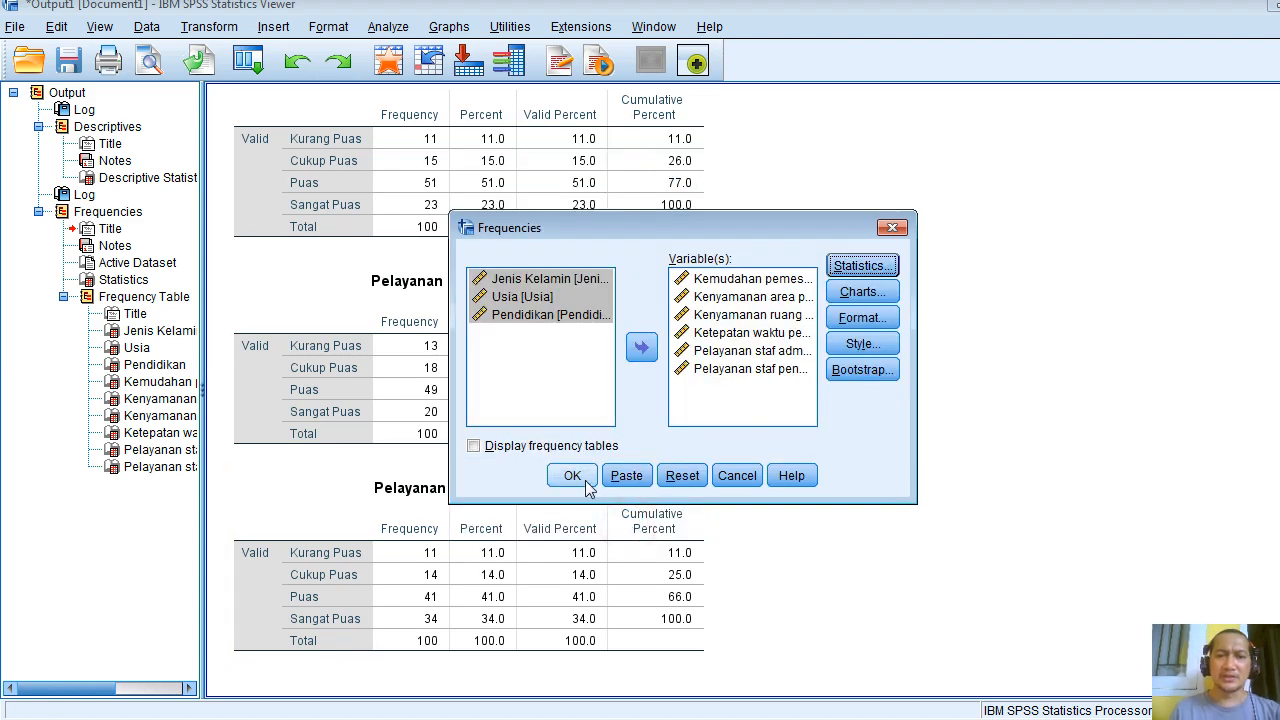
{"action": "left_click", "coordinate": [584, 481]}
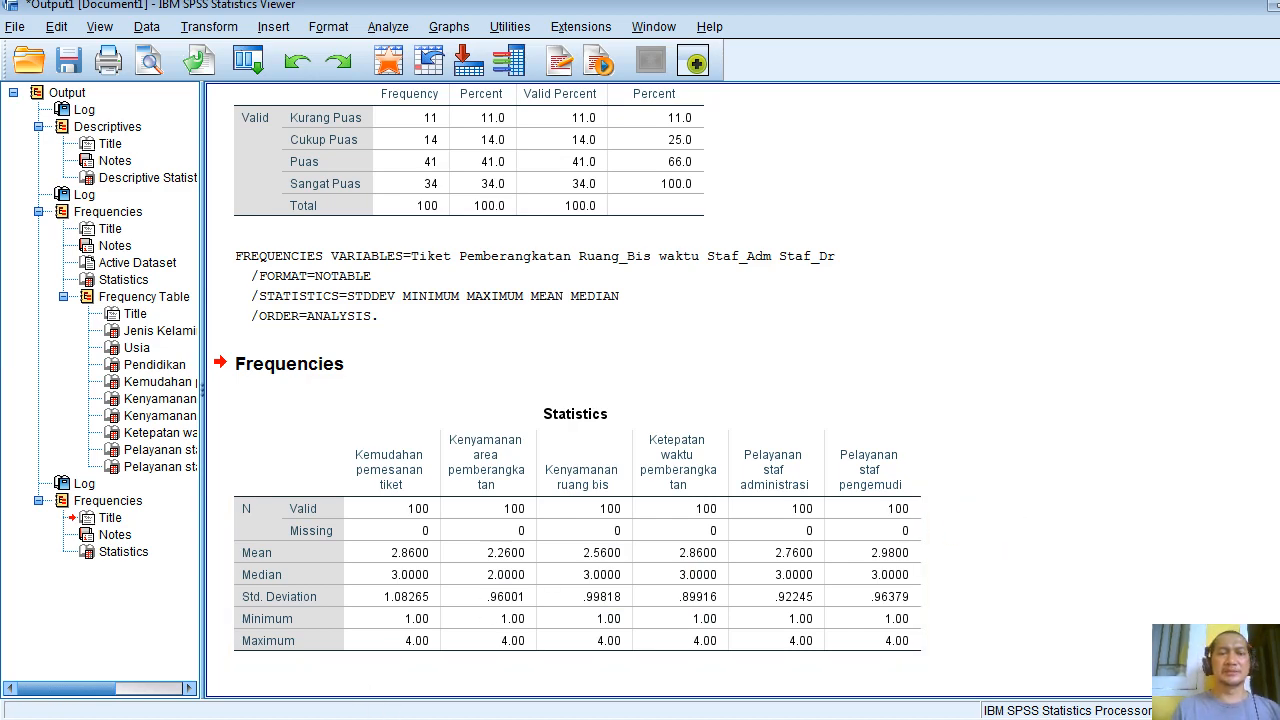
{"action": "left_click", "coordinate": [347, 719]}
{"action": "key", "text": "Right"}
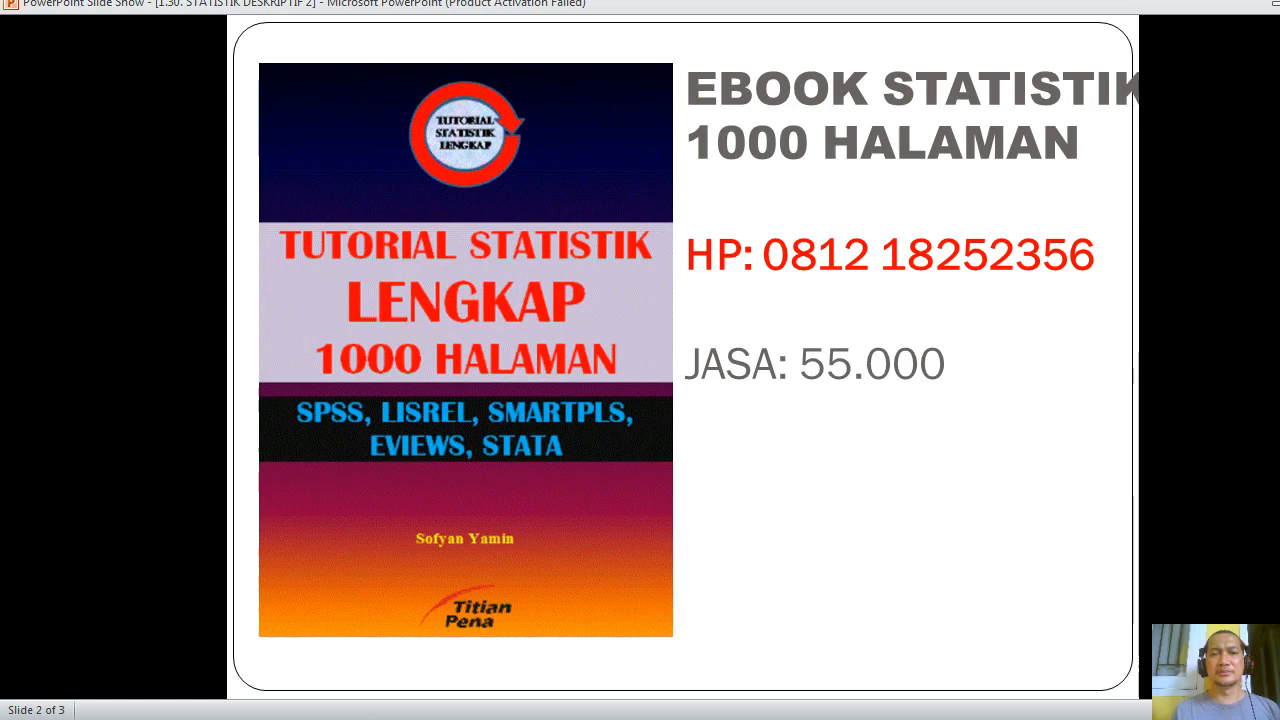